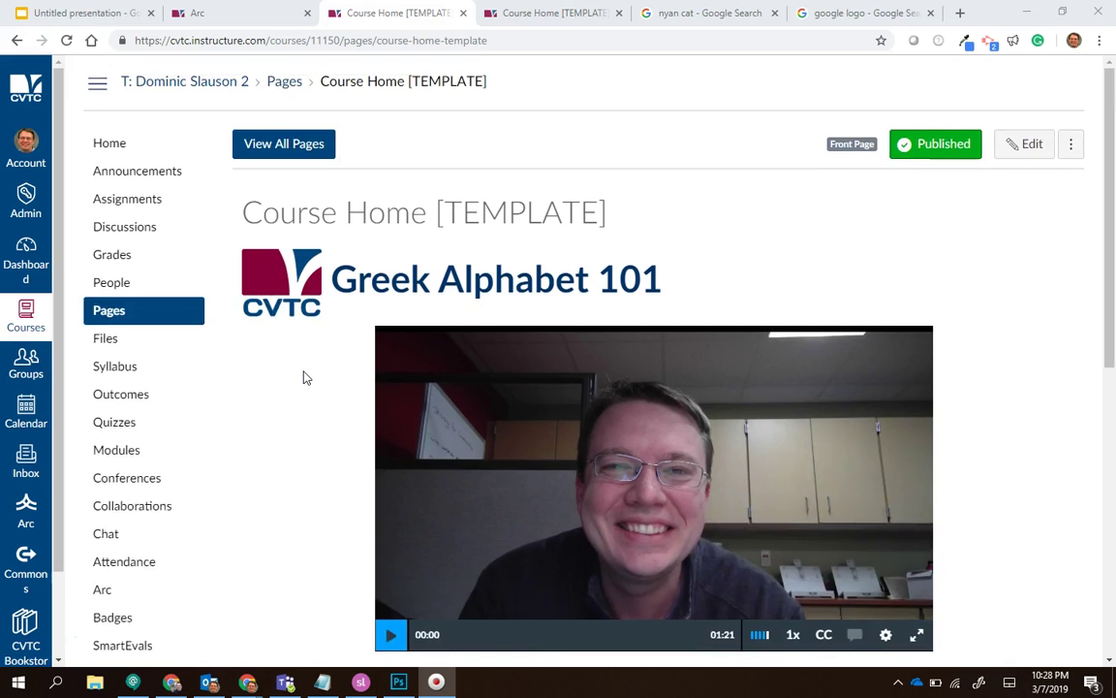
# Open the Google Doc of Wonderment from the link on the sandbox course's home page, and return to that page
pyautogui.scroll(1, 303, 377)
pyautogui.scroll(-3, 304, 378)
pyautogui.click(574, 453)
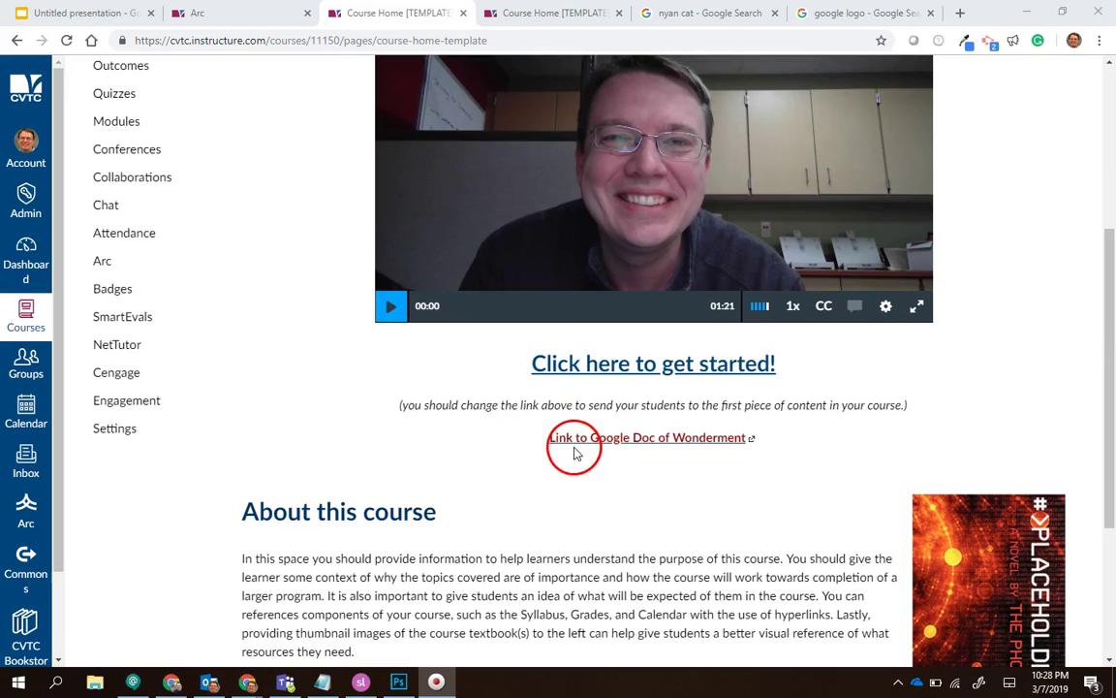
pyautogui.click(643, 438)
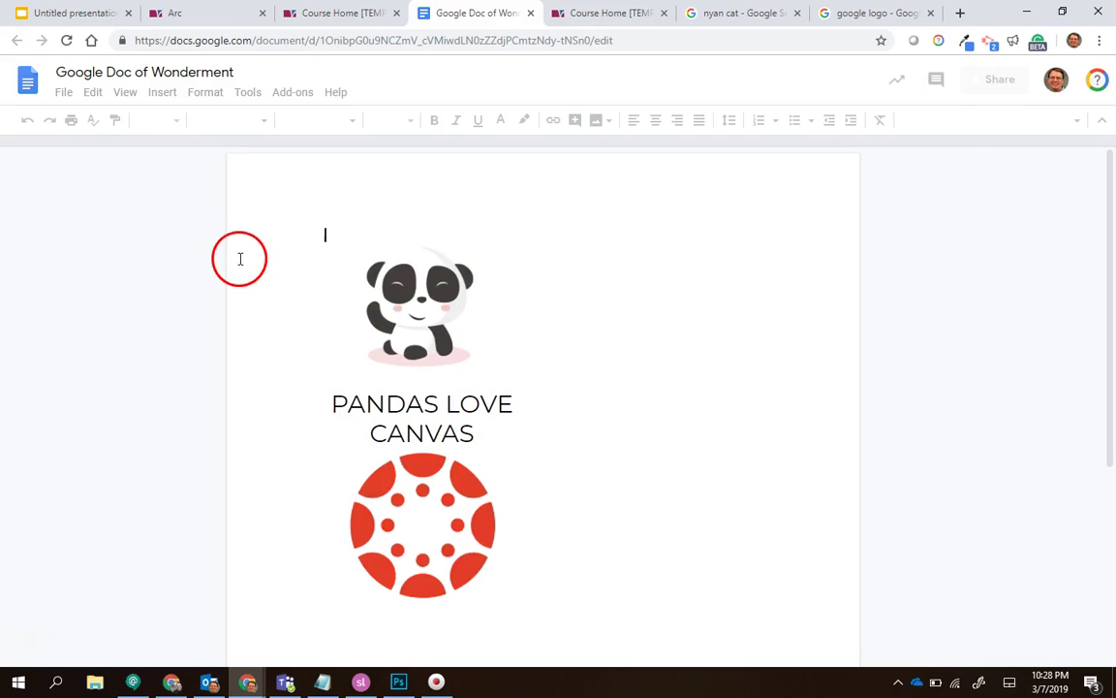
pyautogui.click(357, 10)
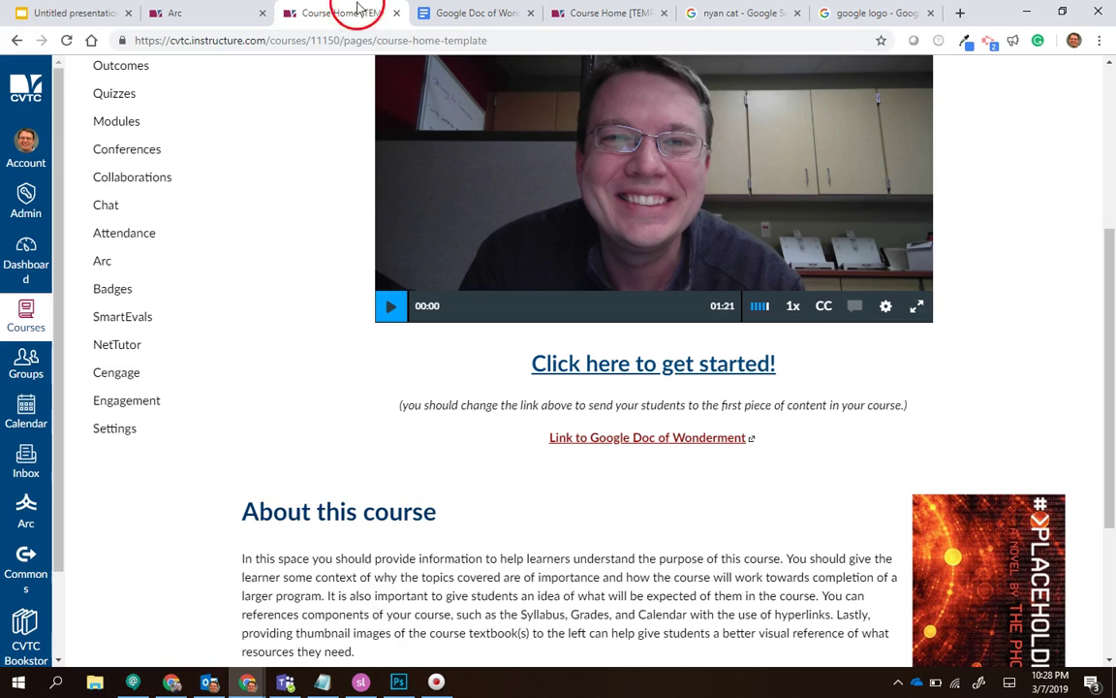
# Open the same Google Doc link from the Greek Alphabet 101 course, close the duplicate document, and compare the two course home pages
pyautogui.click(606, 13)
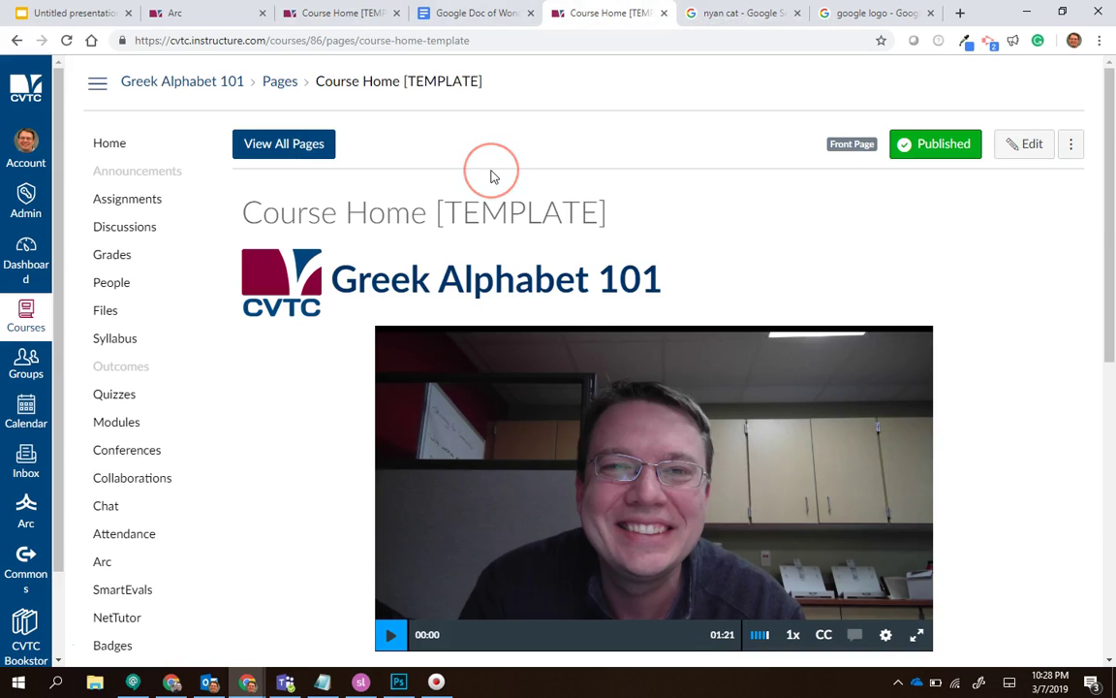
pyautogui.scroll(-5, 490, 174)
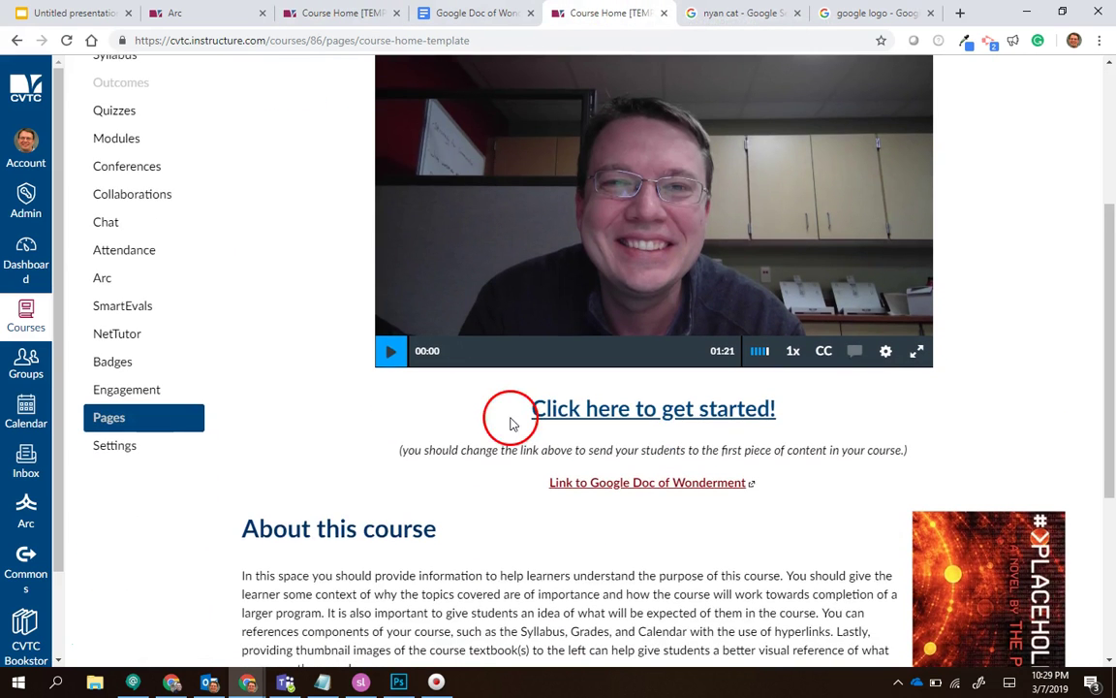
pyautogui.click(613, 491)
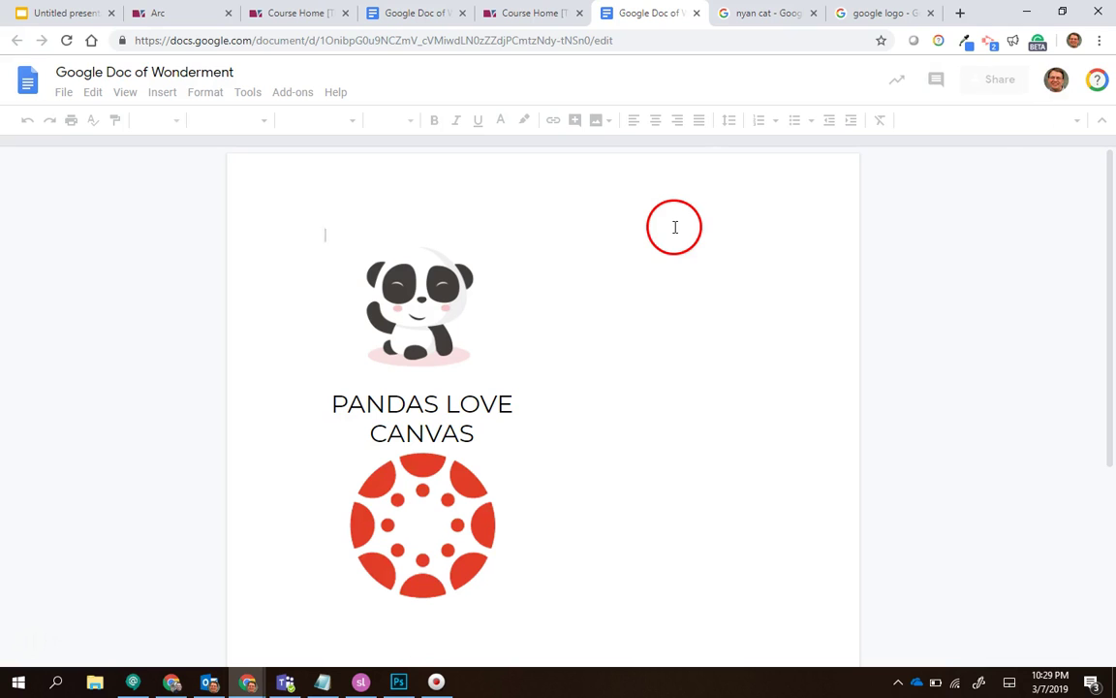
pyautogui.click(696, 14)
pyautogui.click(301, 9)
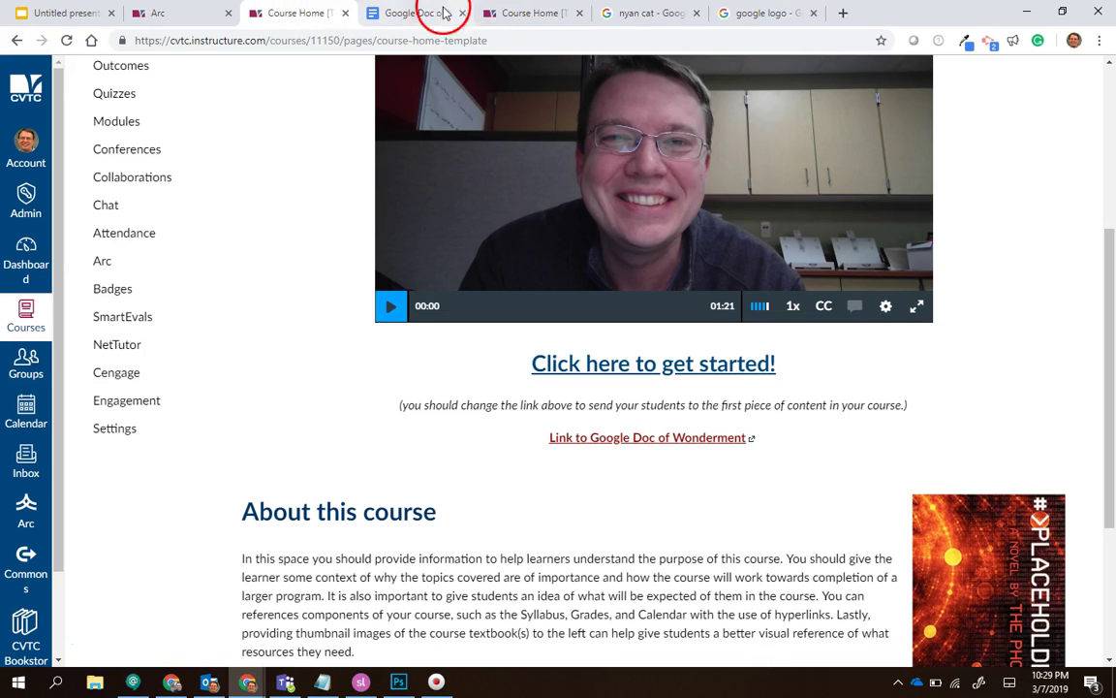
pyautogui.click(537, 13)
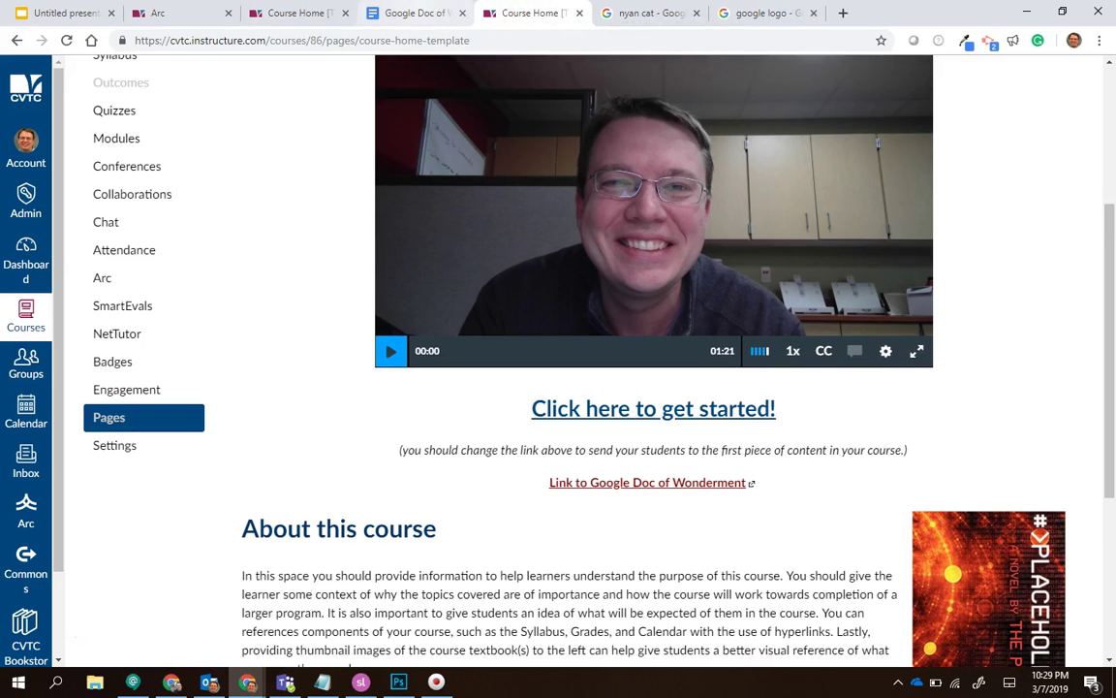
# Copy the large Nyan Cat image from the Google image search and paste it into the Google Doc of Wonderment
pyautogui.click(417, 12)
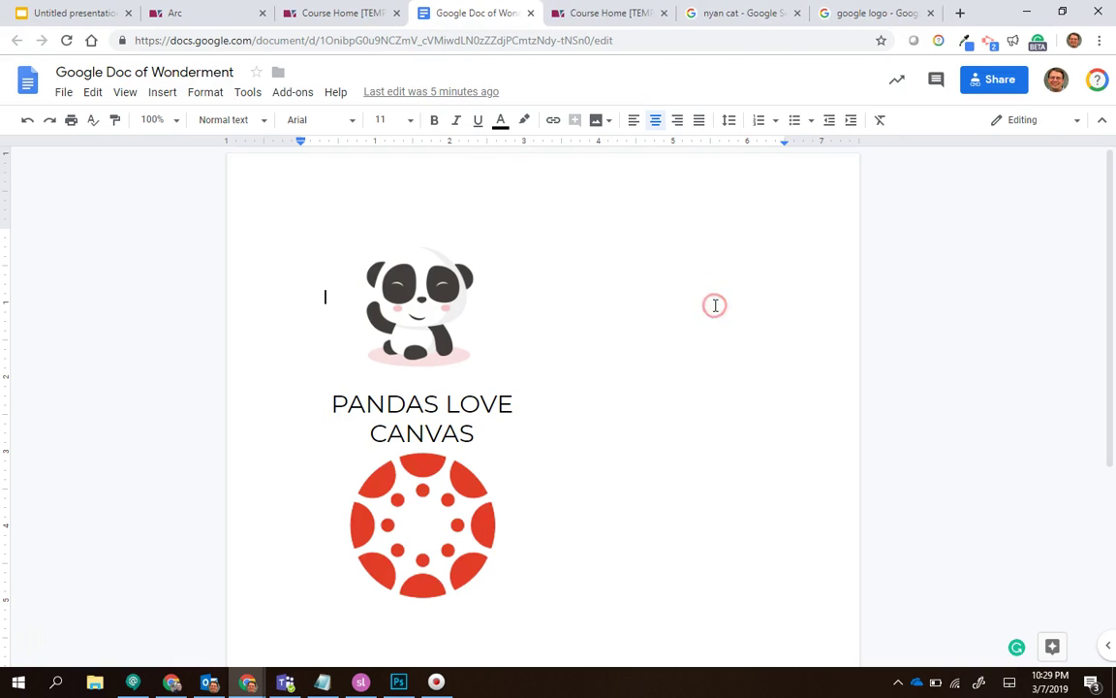
pyautogui.click(726, 19)
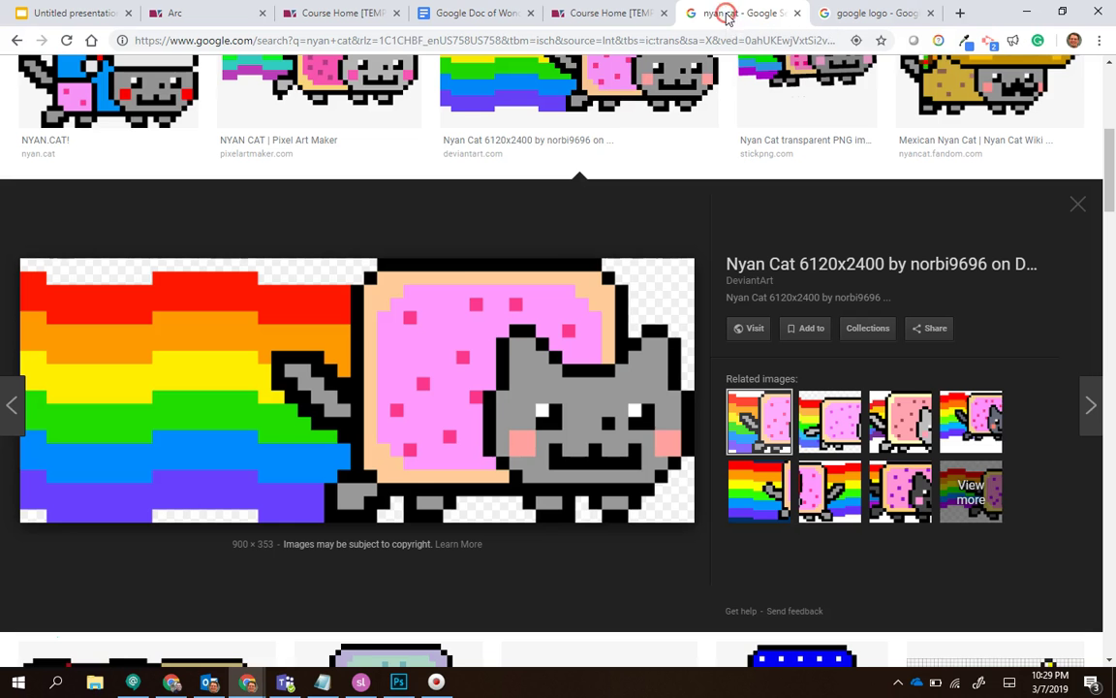
pyautogui.rightClick(446, 330)
pyautogui.click(518, 501)
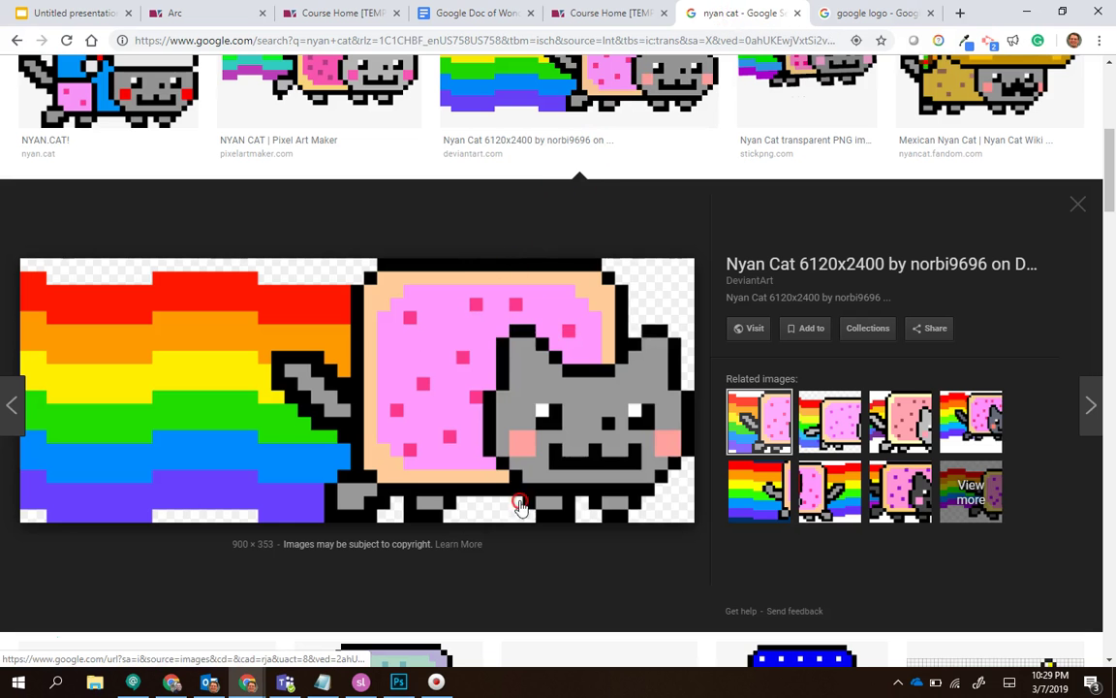
pyautogui.click(449, 10)
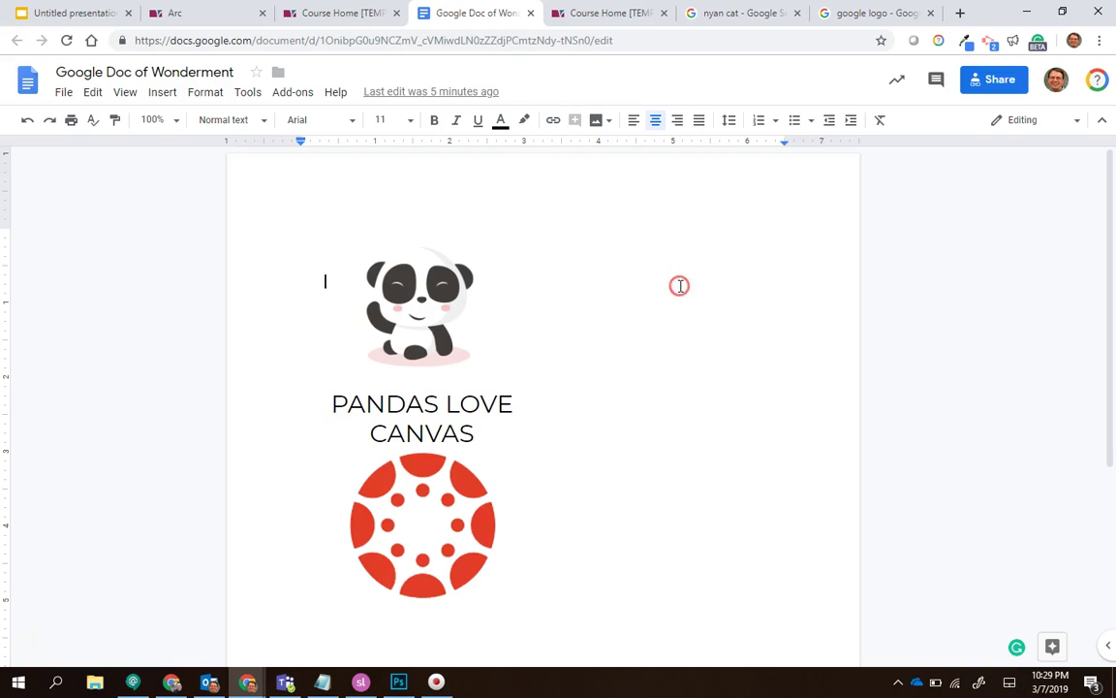
pyautogui.hotkey('ctrl', 'v')
# Set the Nyan Cat image to wrap text, shrink it to about 3 inches wide and place it beside the panda
pyautogui.click(540, 458)
pyautogui.click(361, 589)
pyautogui.moveTo(303, 572); pyautogui.dragTo(566, 469)
pyautogui.moveTo(693, 387); pyautogui.dragTo(705, 308)
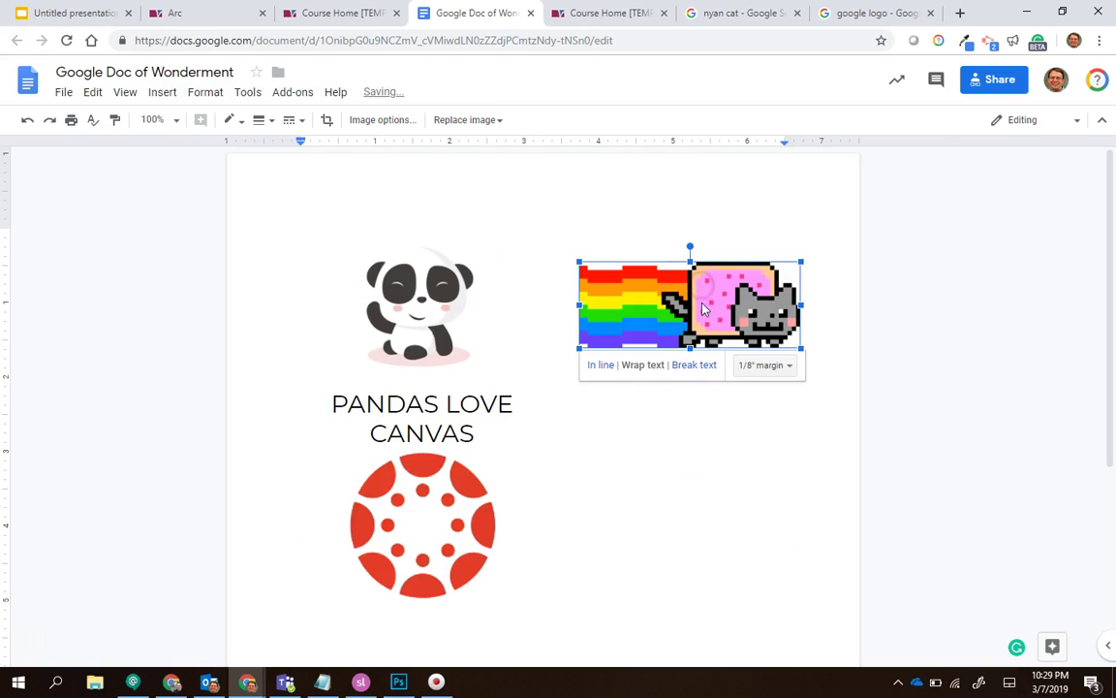
# Enter the caption "NYAN CAT LOVES GOOGLE" beneath the Nyan Cat image
pyautogui.click(688, 413)
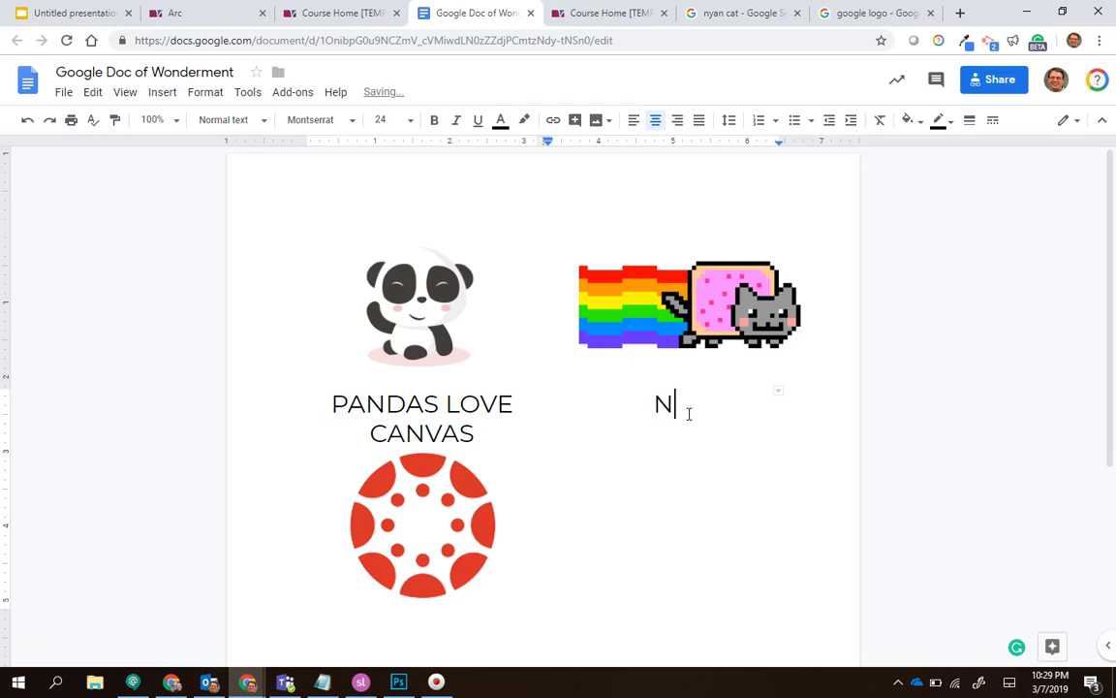
pyautogui.write('NYAN CAT LOVES GOOGLE')
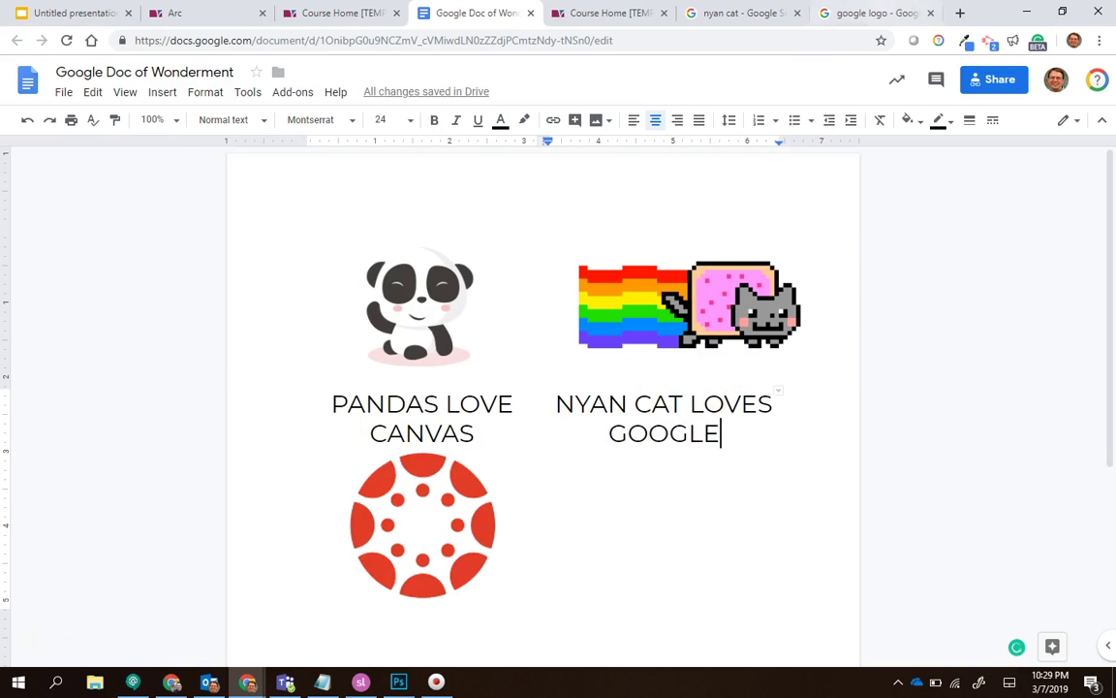
# Copy the Google G logo from the Google image search and paste it into the document's Nyan Cat caption
pyautogui.click(872, 13)
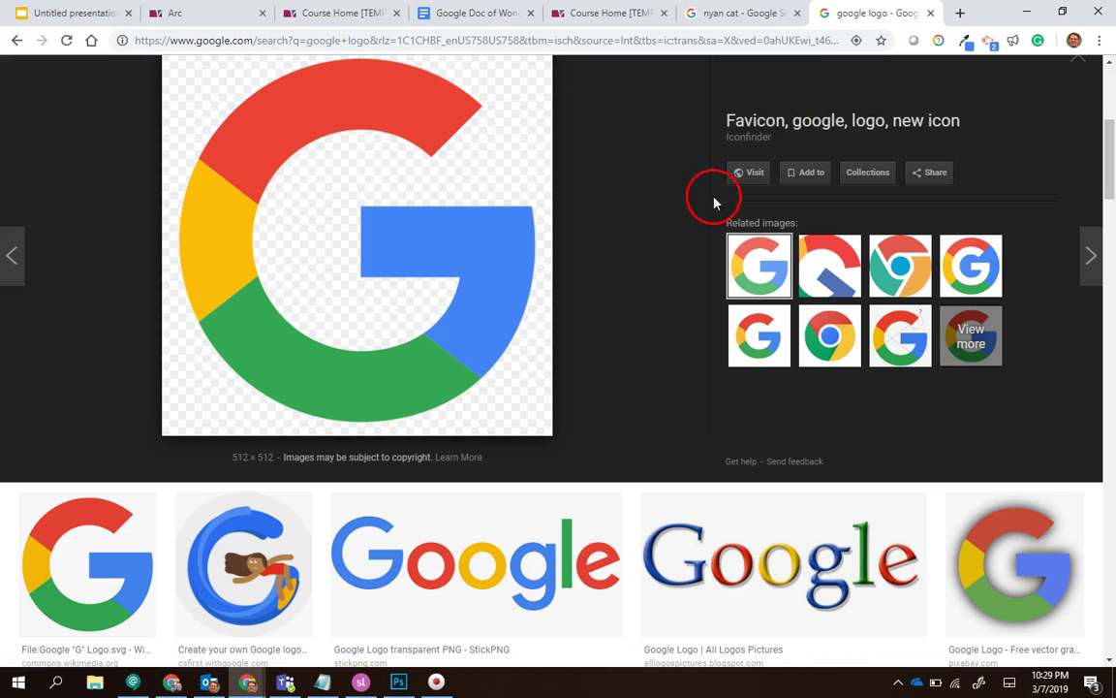
pyautogui.rightClick(465, 264)
pyautogui.click(513, 434)
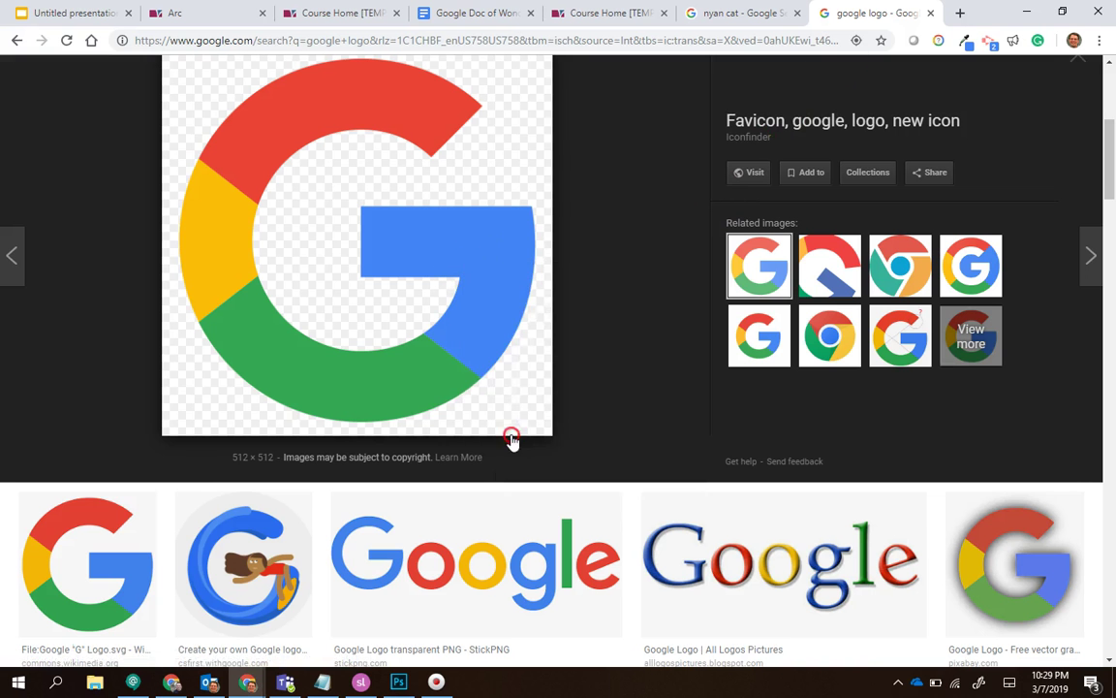
pyautogui.click(474, 13)
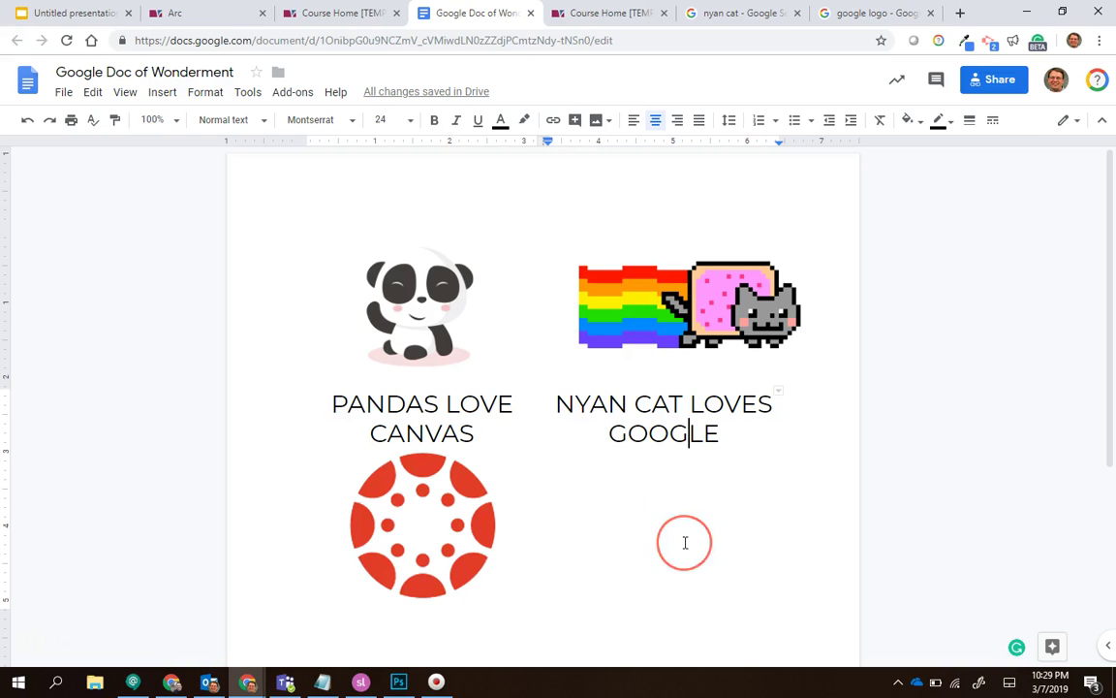
pyautogui.hotkey('ctrl', 'v')
# Set the Google logo to wrap text, shrink it to about 1.5 inches wide and place it below the Nyan Cat caption
pyautogui.click(695, 479)
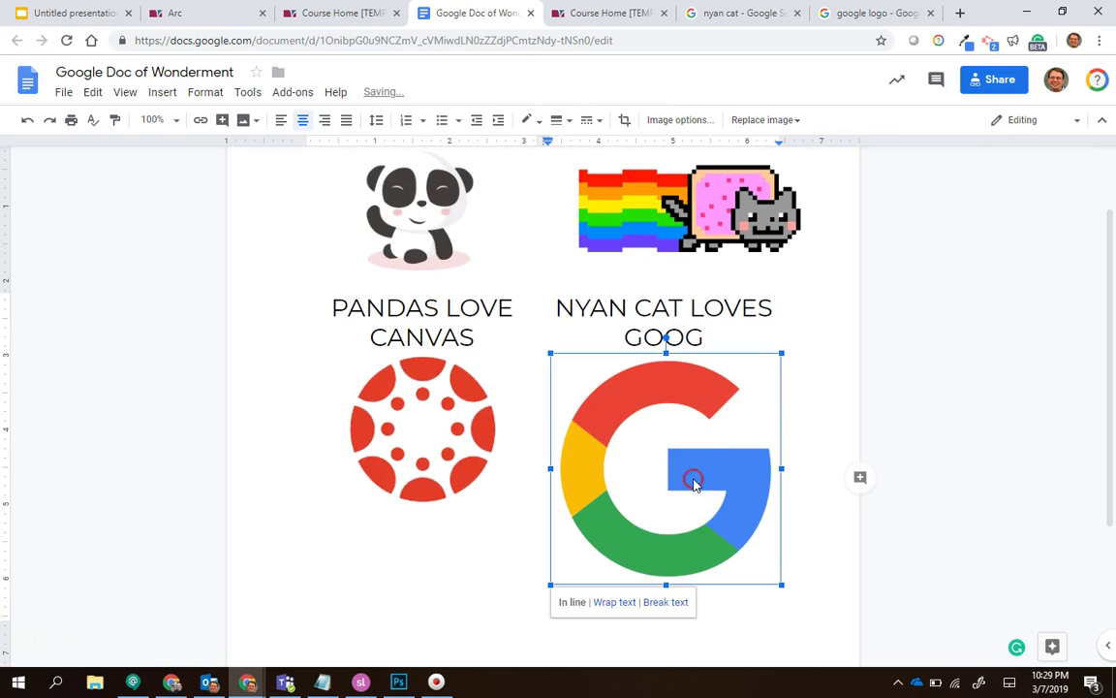
pyautogui.click(615, 601)
pyautogui.moveTo(766, 583); pyautogui.dragTo(644, 463)
pyautogui.moveTo(570, 428); pyautogui.dragTo(687, 445)
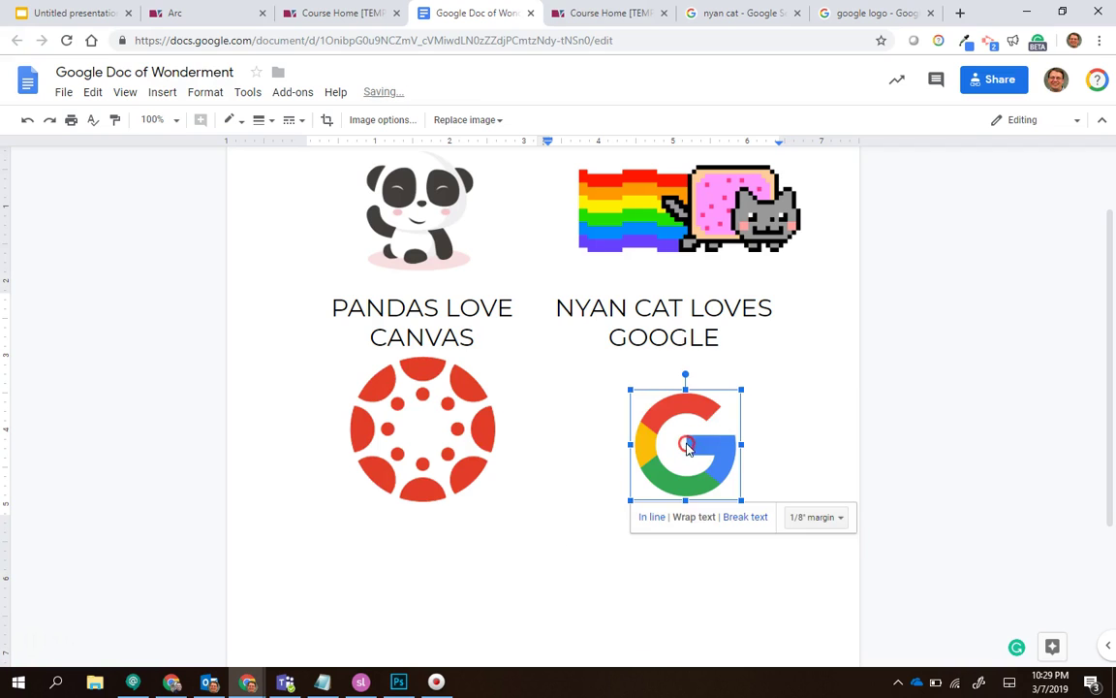
pyautogui.click(957, 385)
# Close the document, reopen it from the Greek Alphabet 101 course's link to check the edits, and close it again
pyautogui.click(530, 13)
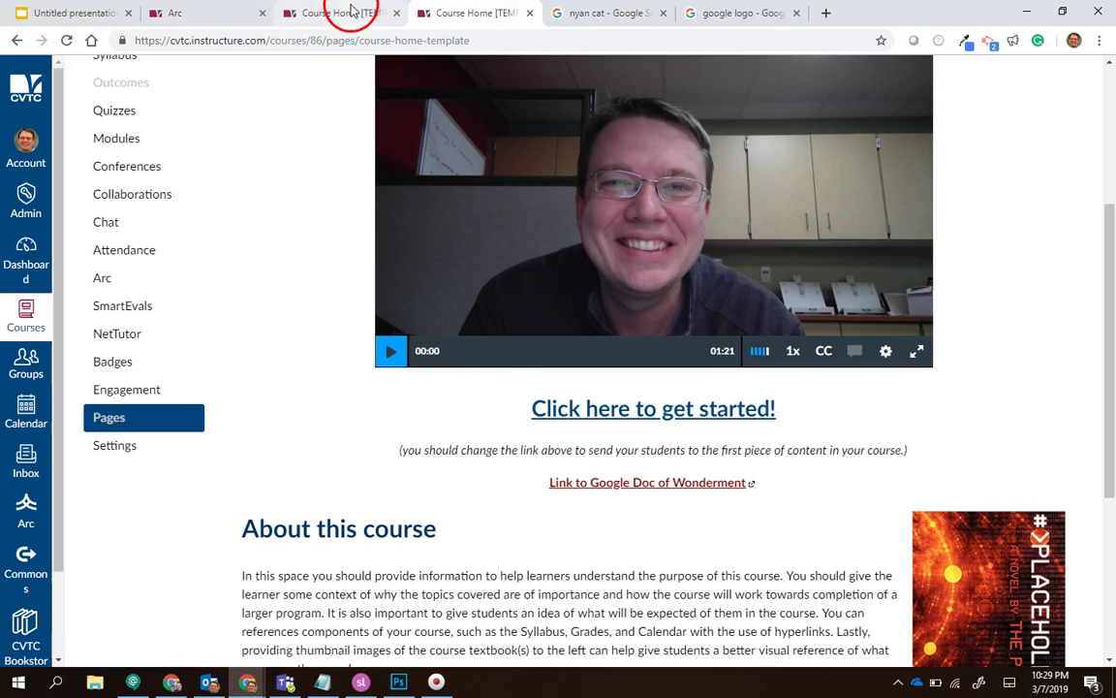
pyautogui.scroll(2, 606, 455)
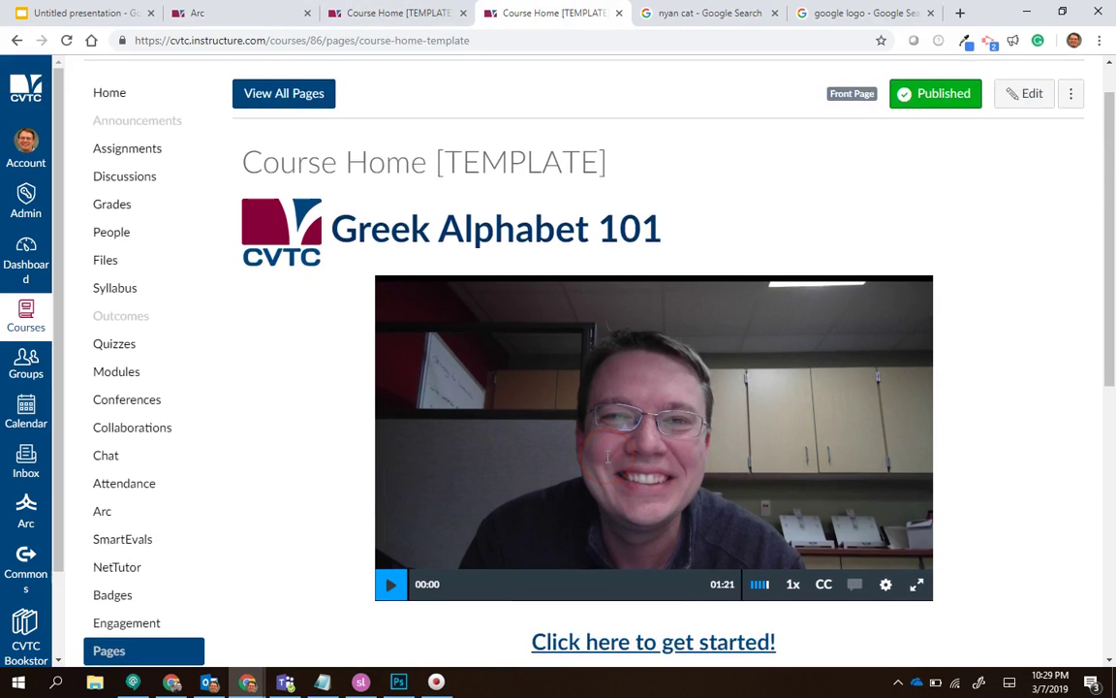
pyautogui.scroll(-2, 606, 461)
pyautogui.click(661, 555)
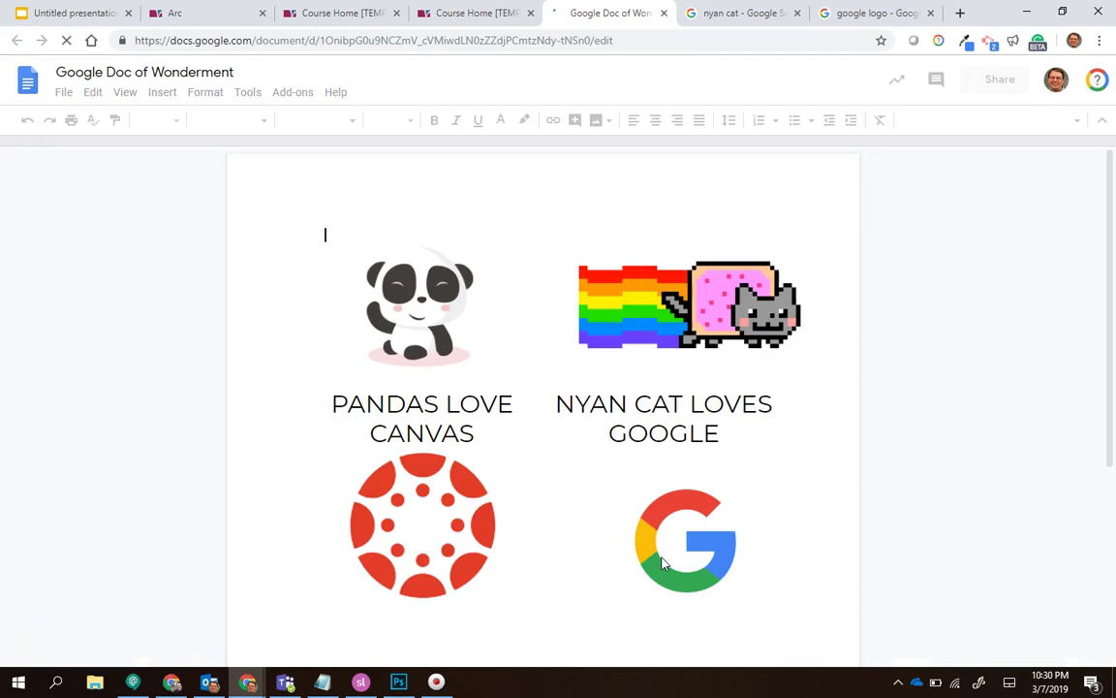
pyautogui.middleClick(576, 17)
# Check the edited Google Doc of Wonderment through the link on the sandbox course's home page
pyautogui.click(361, 13)
pyautogui.scroll(3, 523, 315)
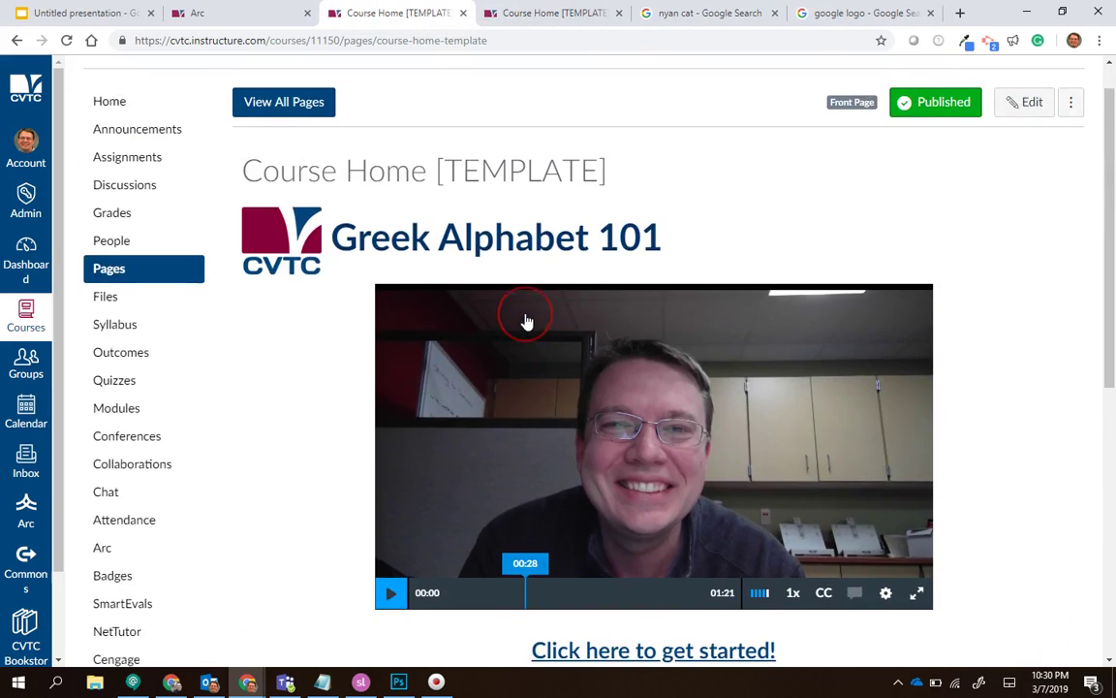
pyautogui.scroll(-3, 525, 321)
pyautogui.scroll(4, 494, 419)
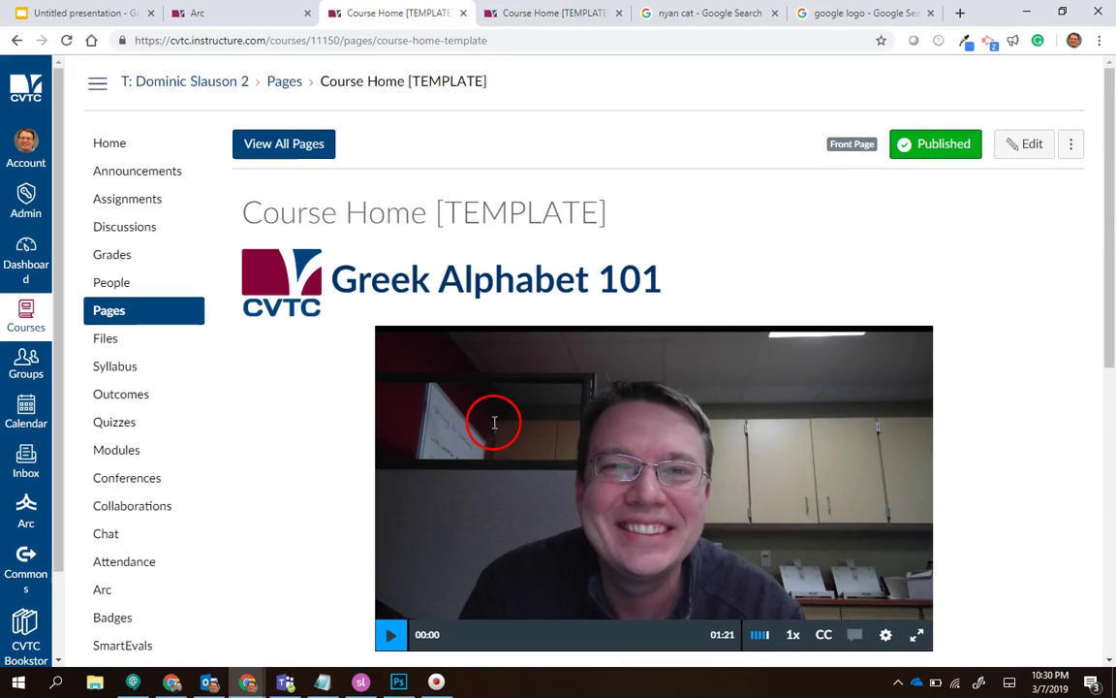
pyautogui.scroll(-3, 306, 133)
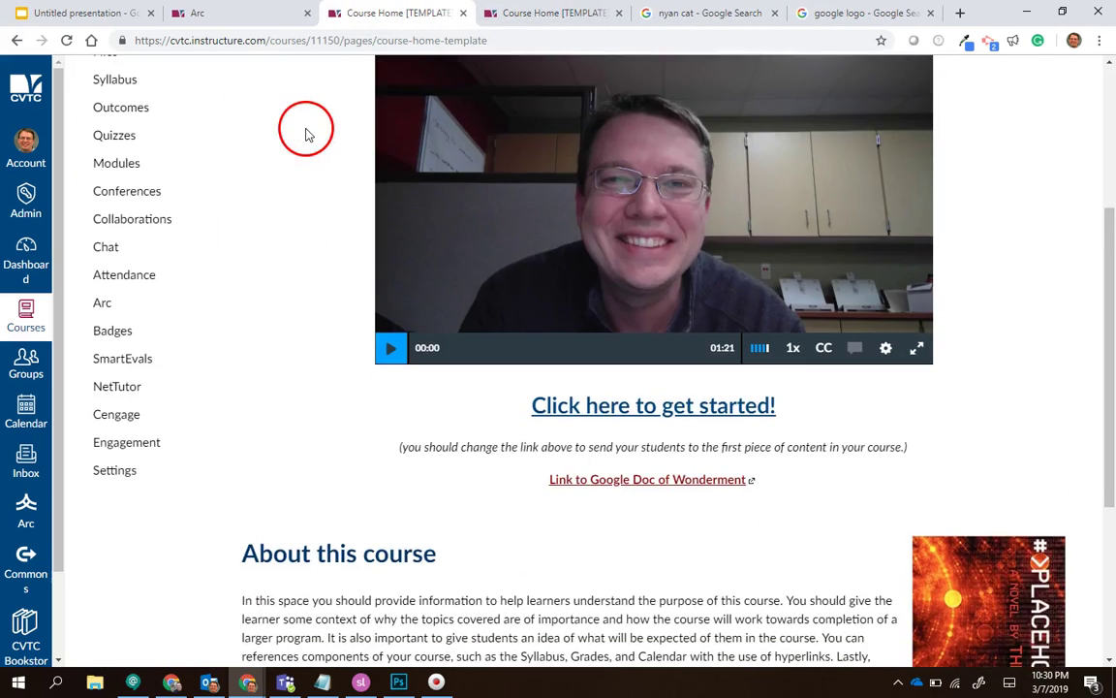
pyautogui.click(622, 480)
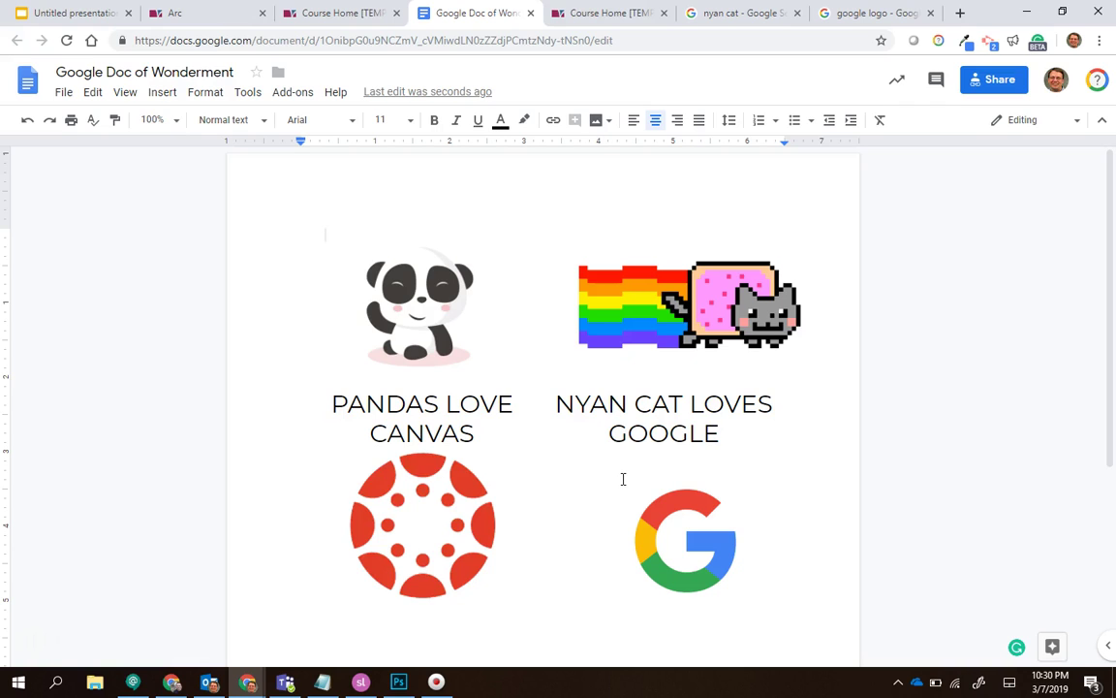
# View the My Uploads video library in Arc
pyautogui.click(179, 13)
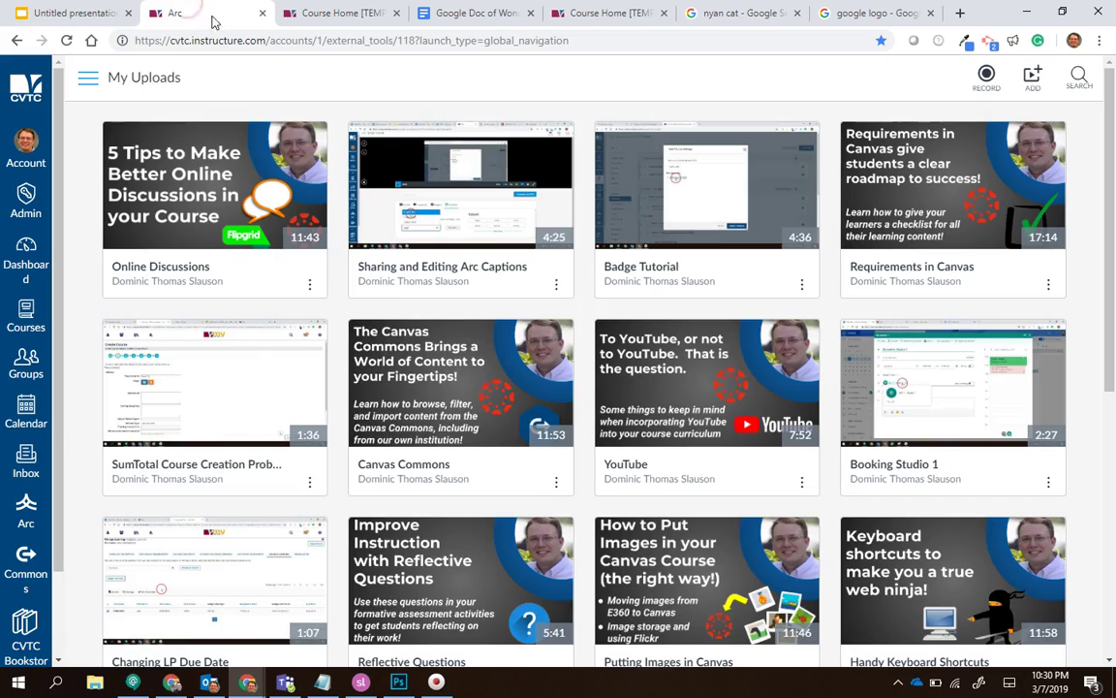
pyautogui.click(423, 360)
# Return to the sandbox course's Course Home [TEMPLATE] page and open it for editing
pyautogui.click(325, 12)
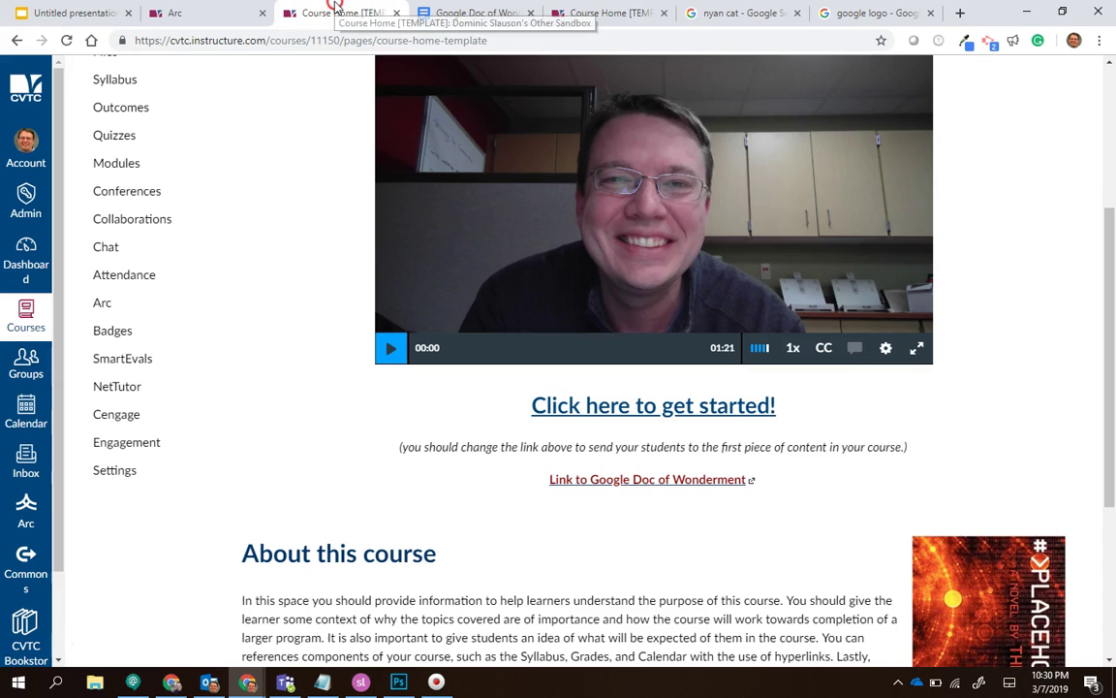
pyautogui.scroll(3, 126, 281)
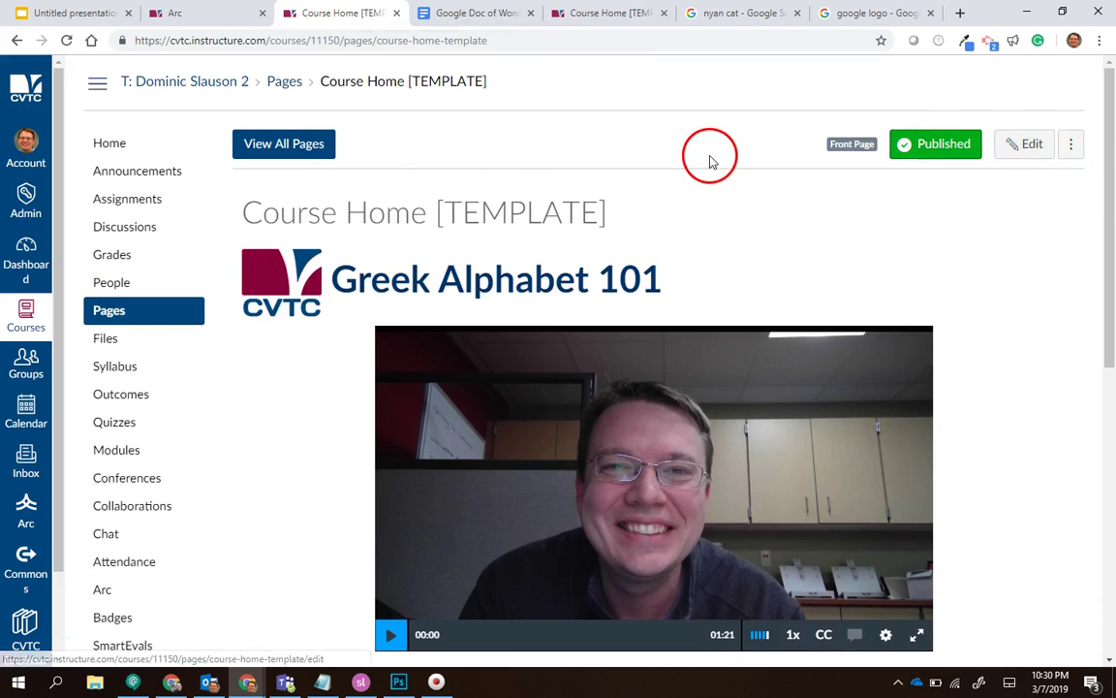
pyautogui.click(1011, 144)
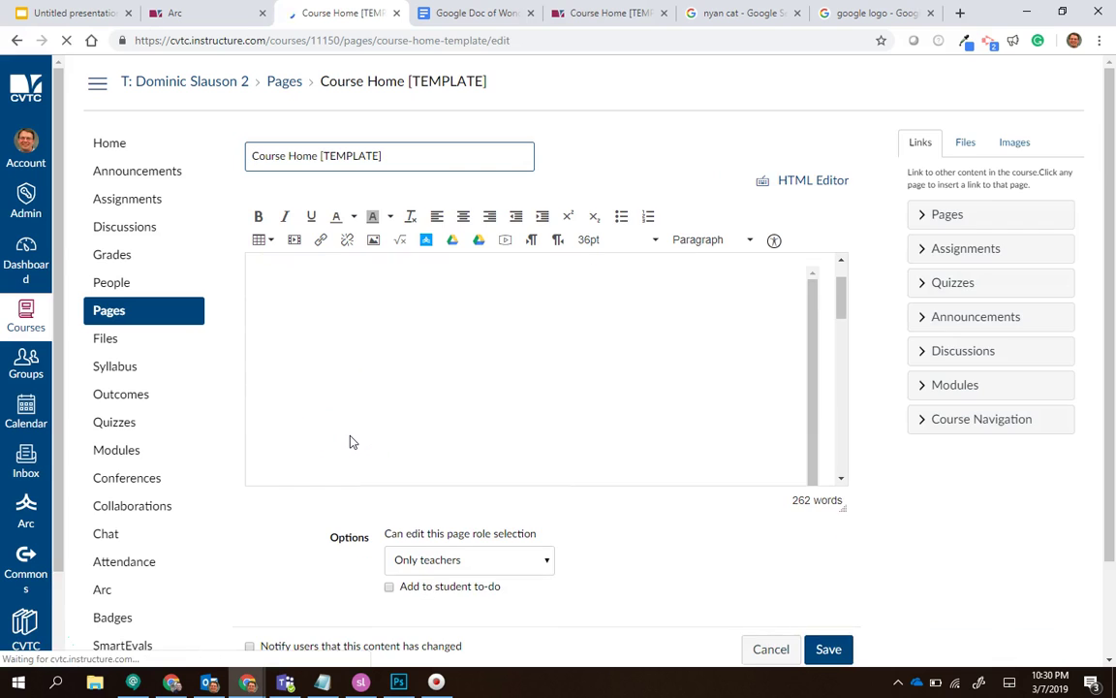
# Add three blank lines directly below the "Link to Google Doc of Wonderment" line in the page content
pyautogui.scroll(-5, 350, 436)
pyautogui.scroll(-5, 351, 436)
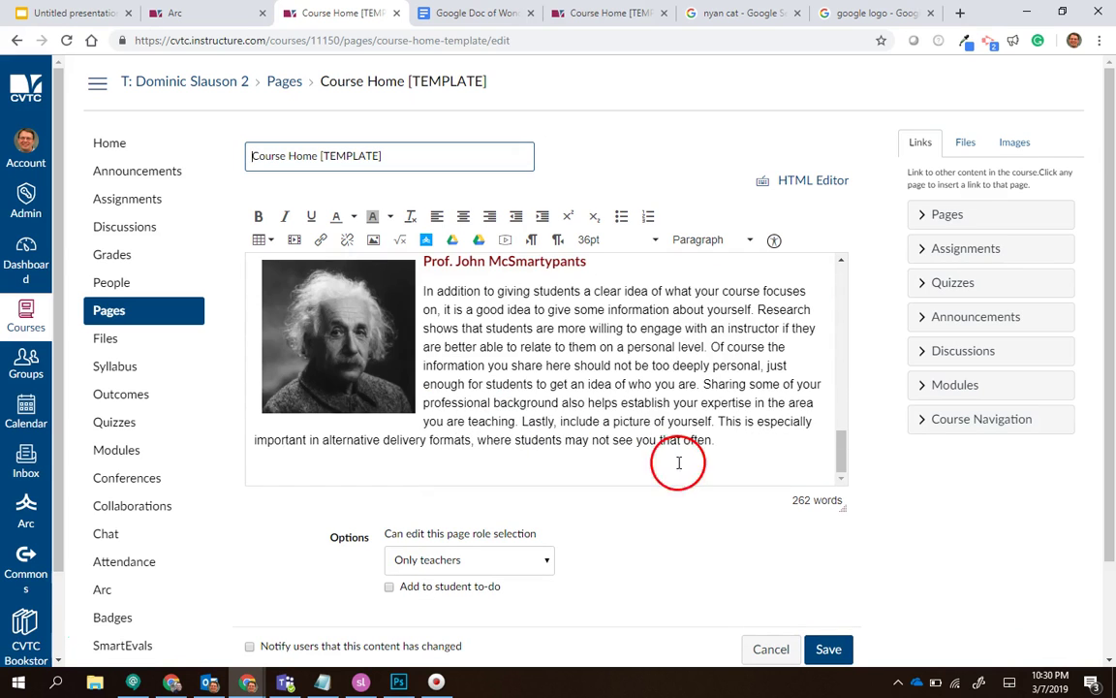
pyautogui.click(759, 444)
pyautogui.scroll(-10, 756, 456)
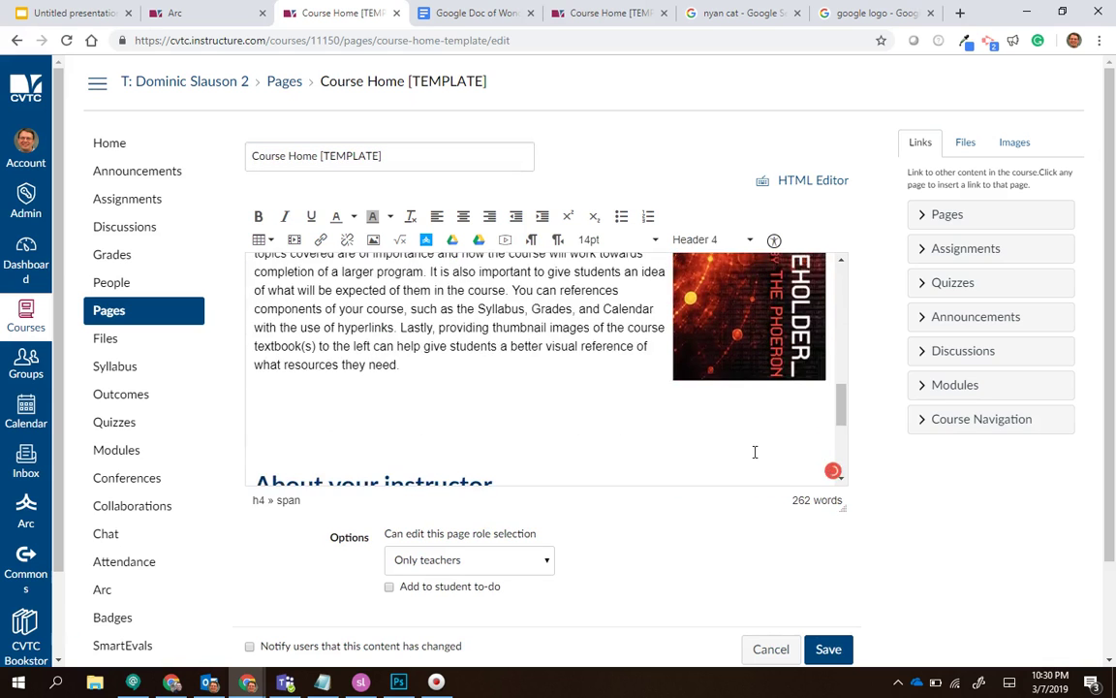
pyautogui.click(870, 474)
pyautogui.scroll(-2, 869, 473)
pyautogui.moveTo(847, 356); pyautogui.dragTo(523, 259)
pyautogui.click(675, 259)
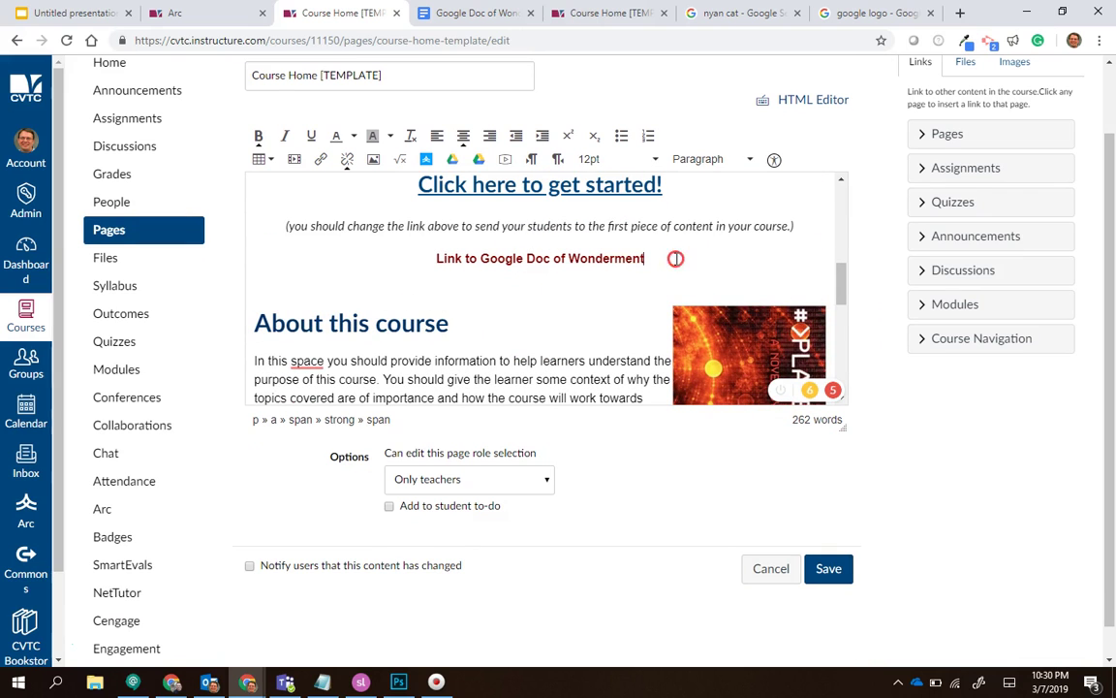
pyautogui.press('Return')
pyautogui.press('Return')
pyautogui.press('Return')
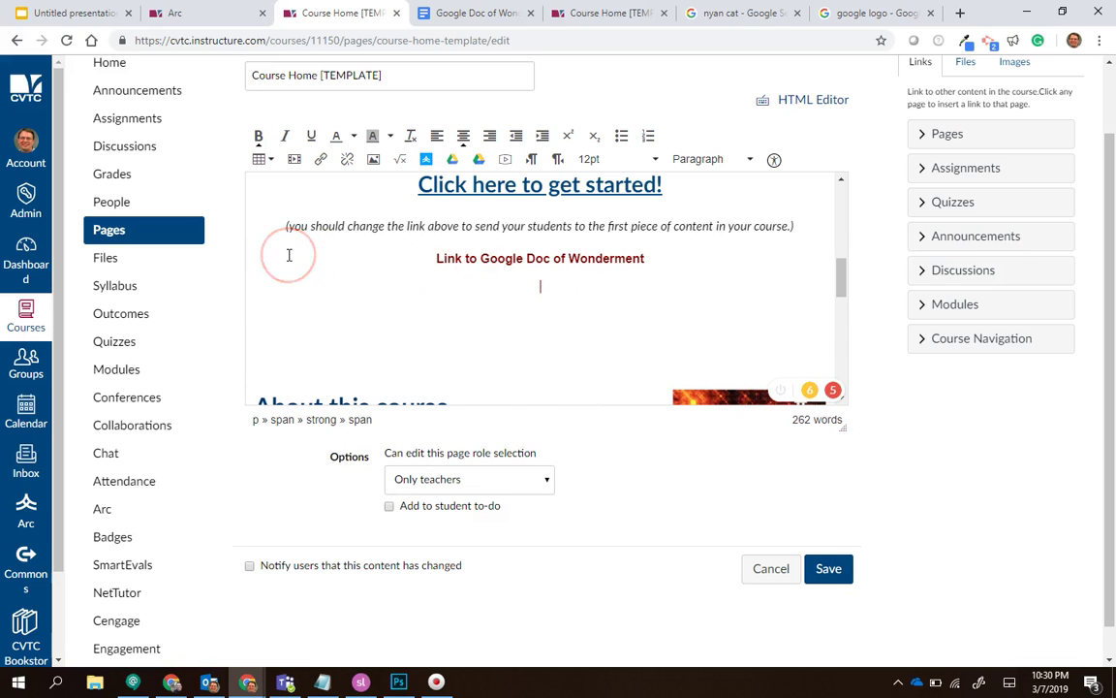
# Start inserting a Google Drive file below the "Link to Google Doc of Wonderment" line and sign in with the existing Google account
pyautogui.scroll(-1, 289, 254)
pyautogui.scroll(1, 289, 254)
pyautogui.scroll(-1, 288, 255)
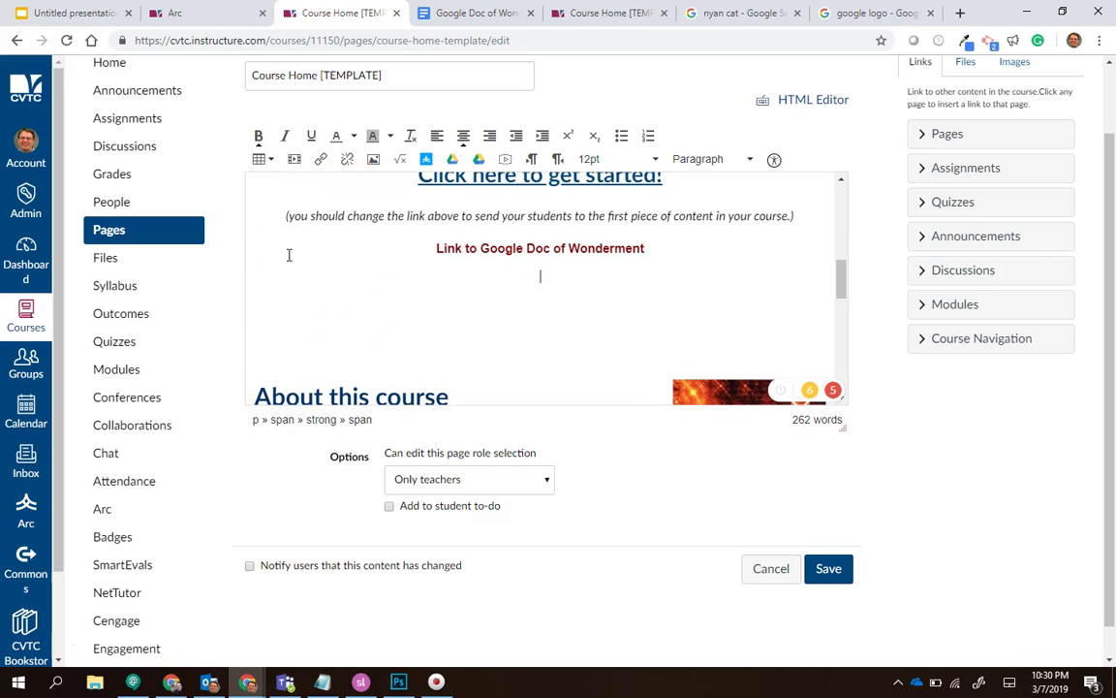
pyautogui.click(451, 166)
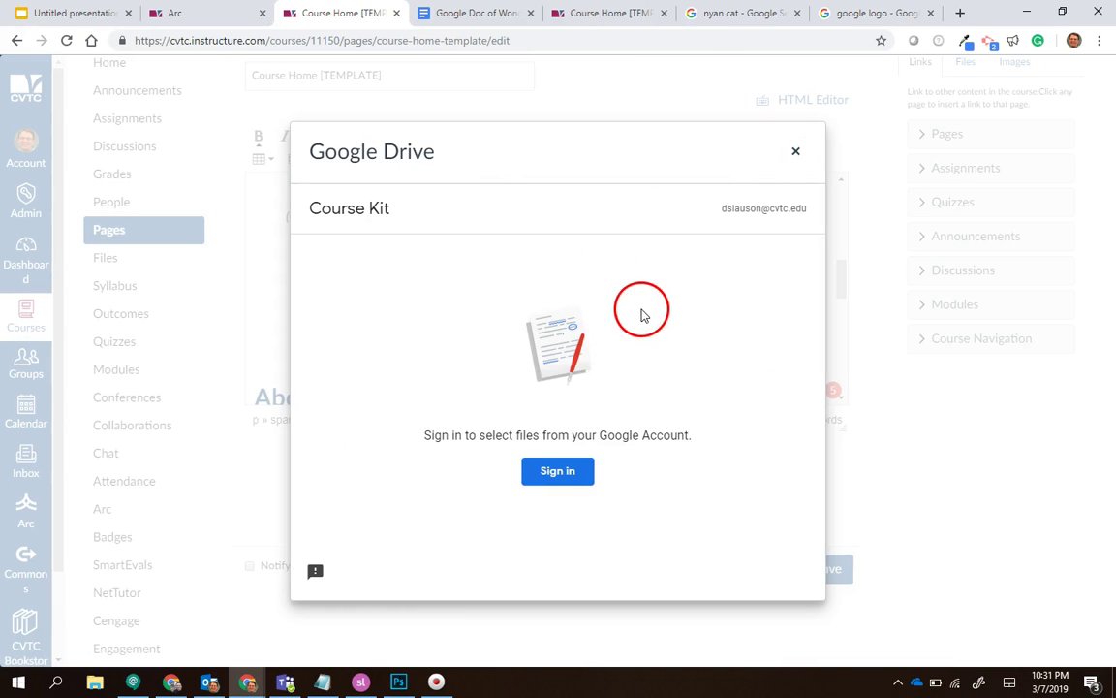
pyautogui.click(562, 475)
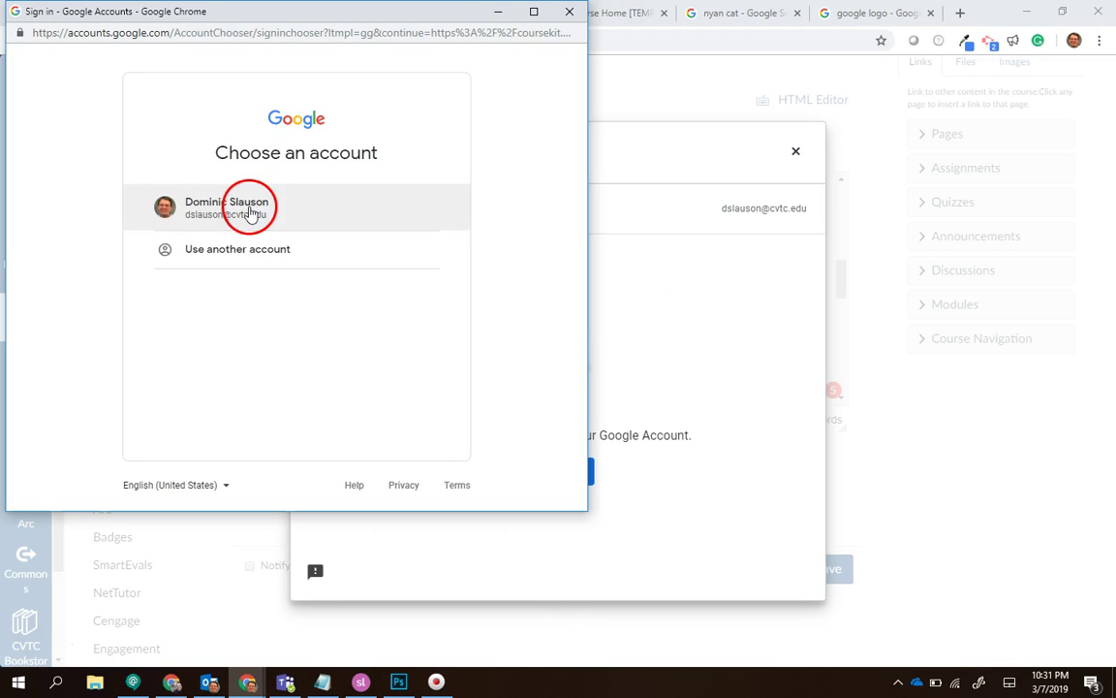
pyautogui.click(250, 211)
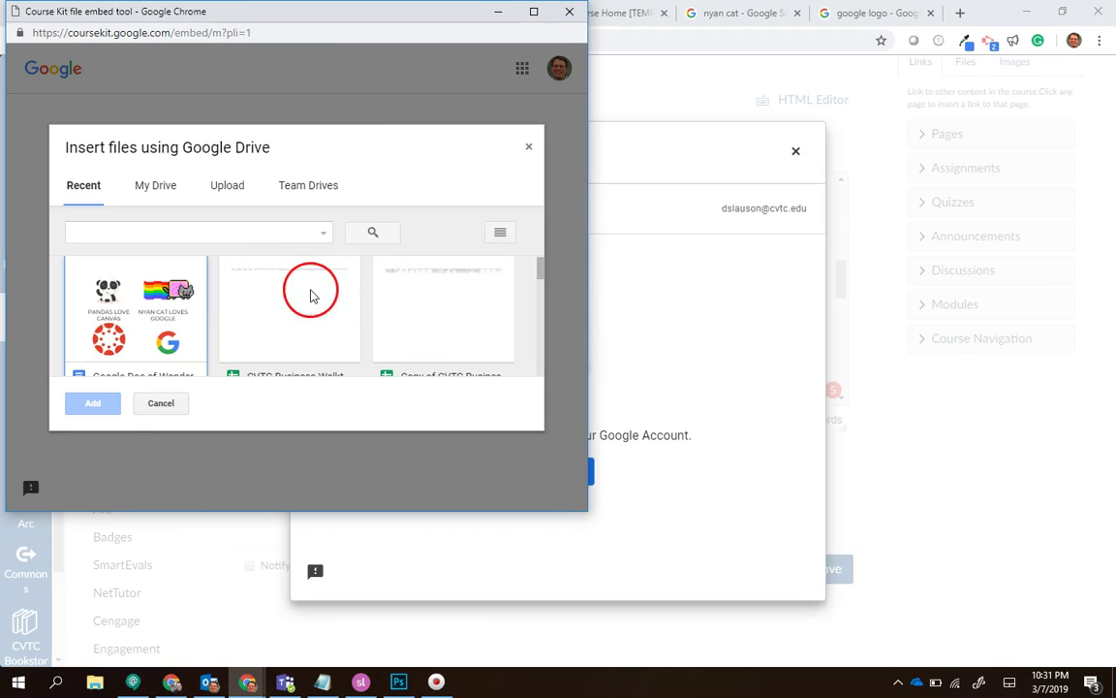
# Embed the Google Doc of Wonderment from the recent Drive files into the page content
pyautogui.scroll(-3, 310, 296)
pyautogui.scroll(3, 310, 296)
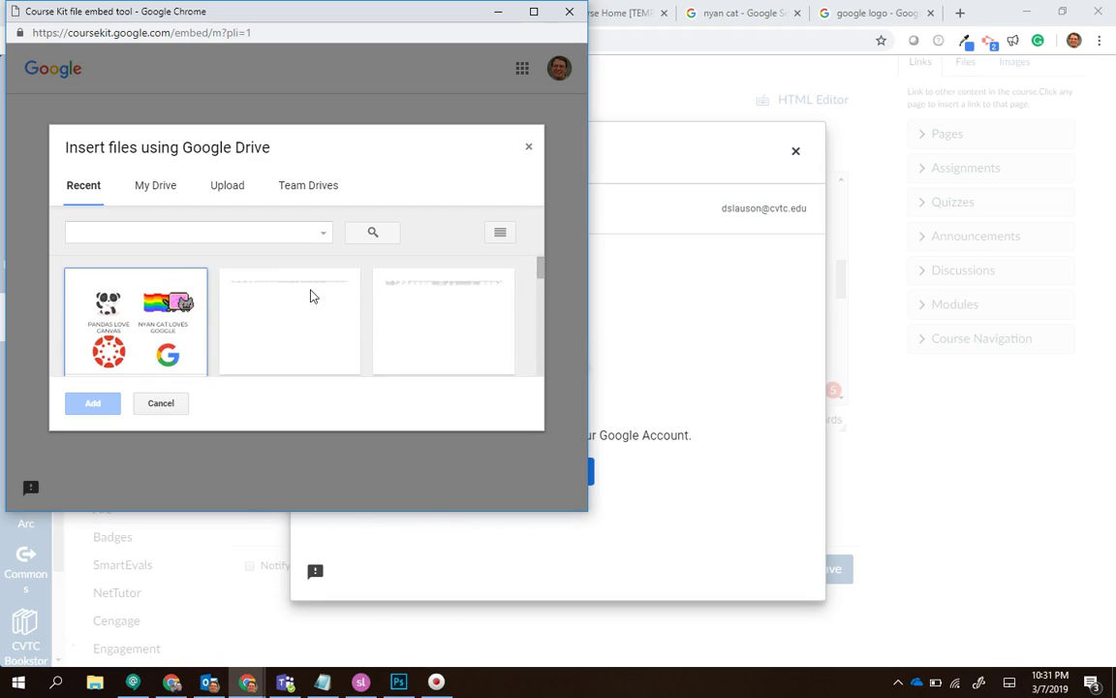
pyautogui.click(137, 319)
pyautogui.click(97, 402)
pyautogui.click(404, 335)
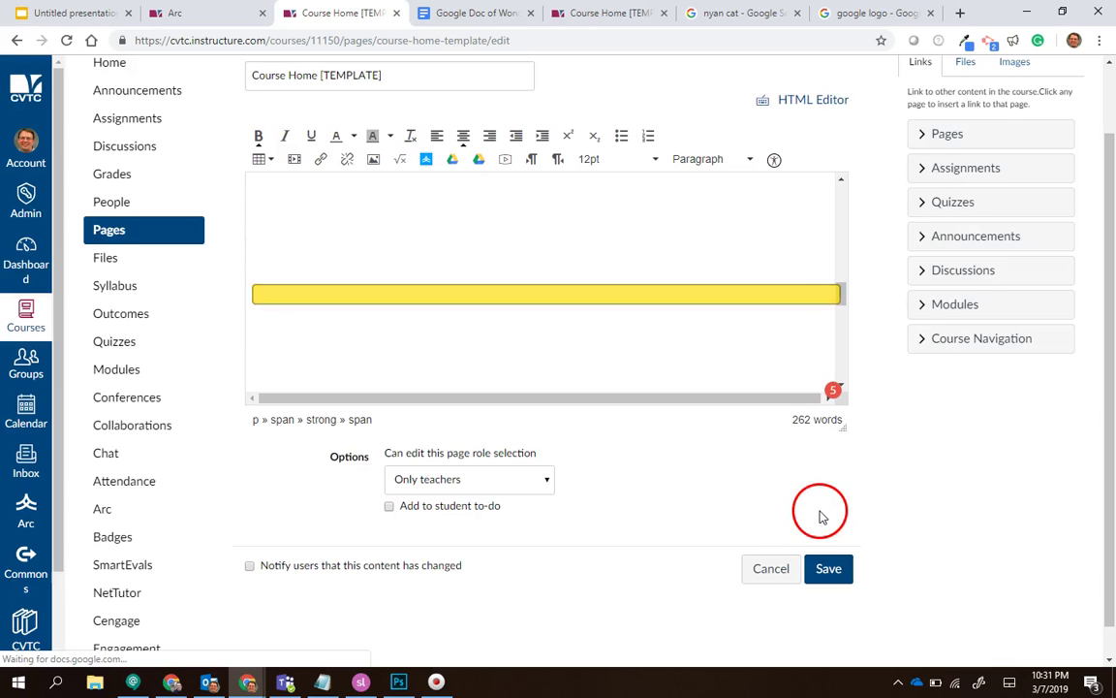
# Save the Course Home [TEMPLATE] page and check the embedded document below the link line
pyautogui.click(831, 569)
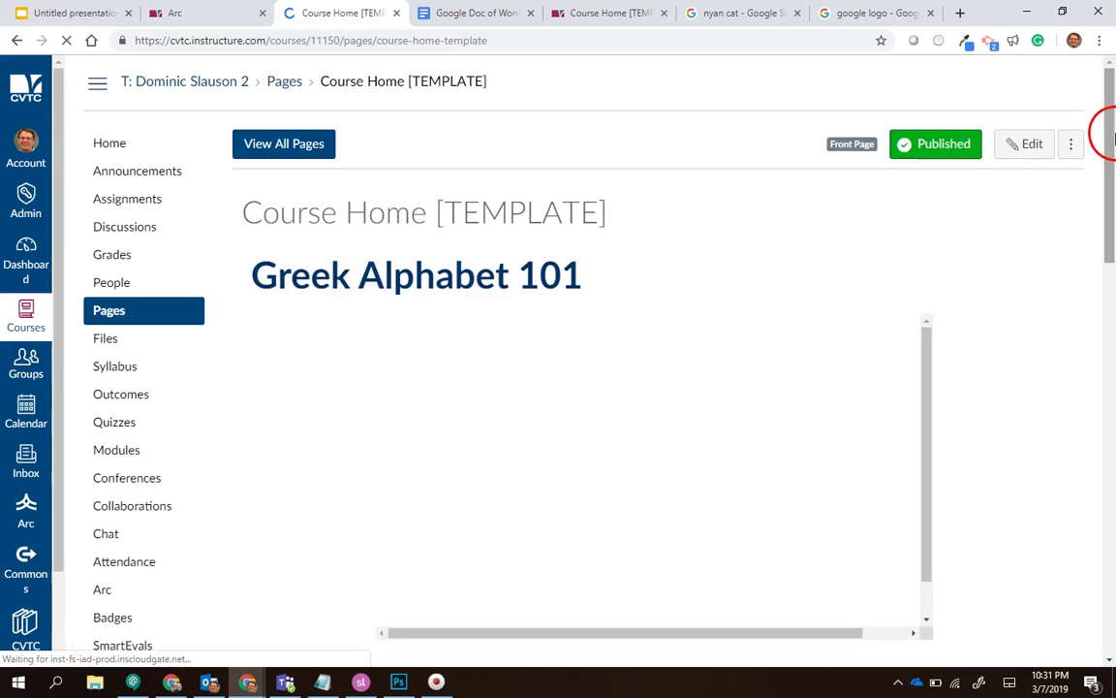
pyautogui.moveTo(1106, 104); pyautogui.dragTo(1109, 323)
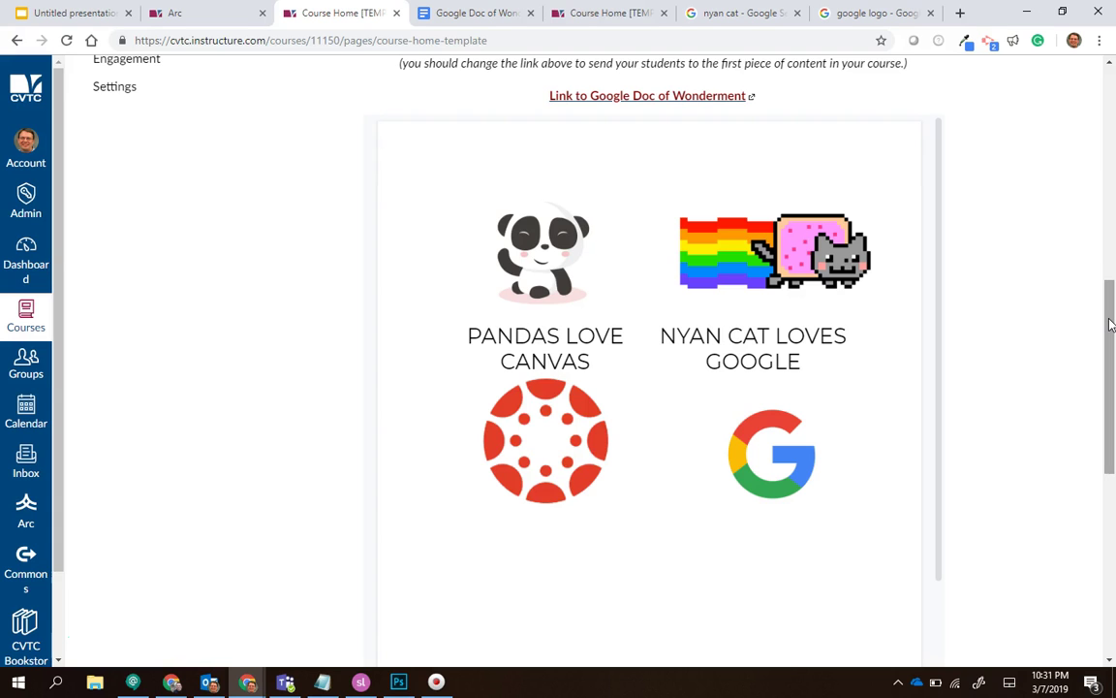
pyautogui.moveTo(1110, 328); pyautogui.dragTo(1099, 174)
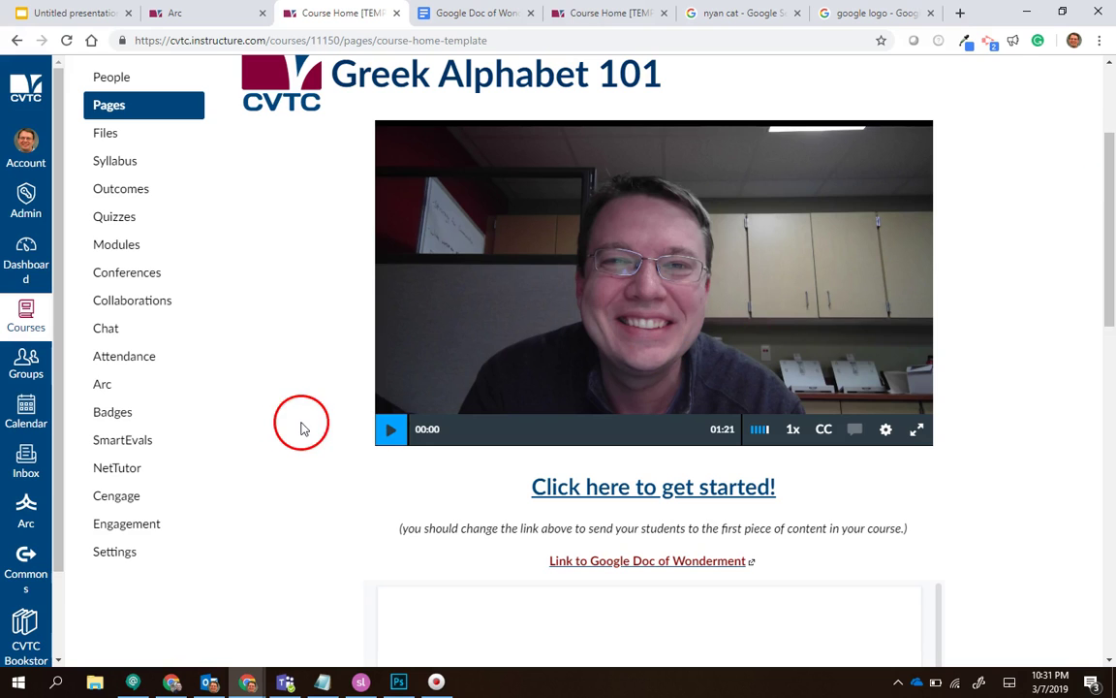
pyautogui.scroll(-2, 216, 502)
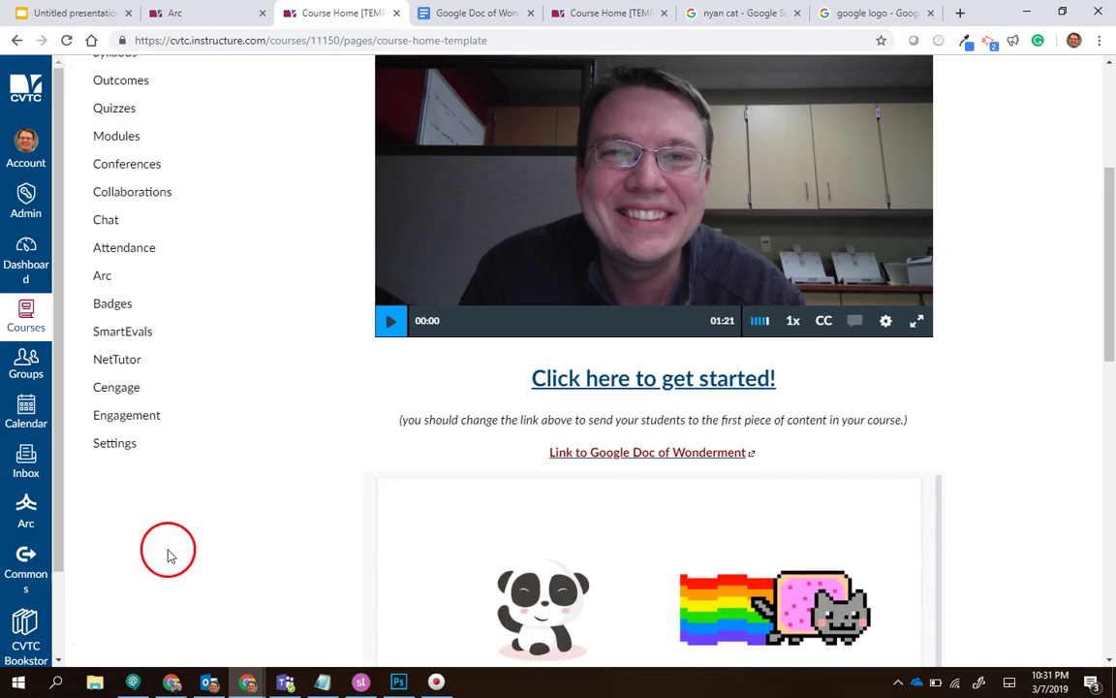